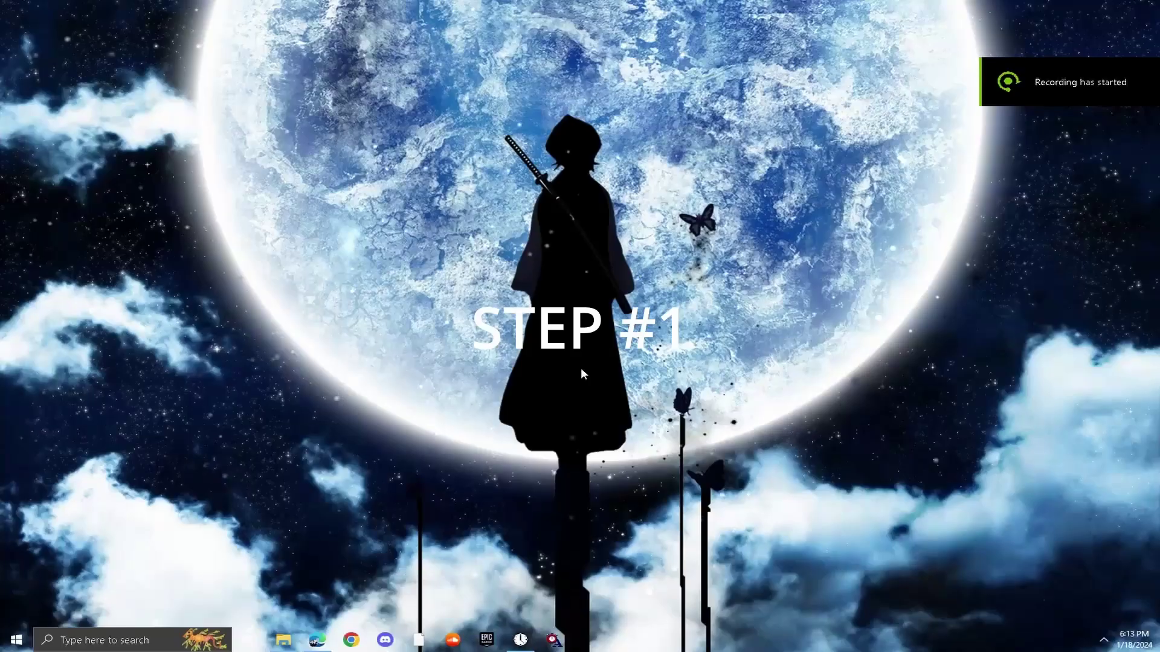
# Add FortniteClient-Win64-Shipping as a desktop app on the Graphics settings page
pyautogui.press('super')
pyautogui.write('gra')
pyautogui.click(188, 308)
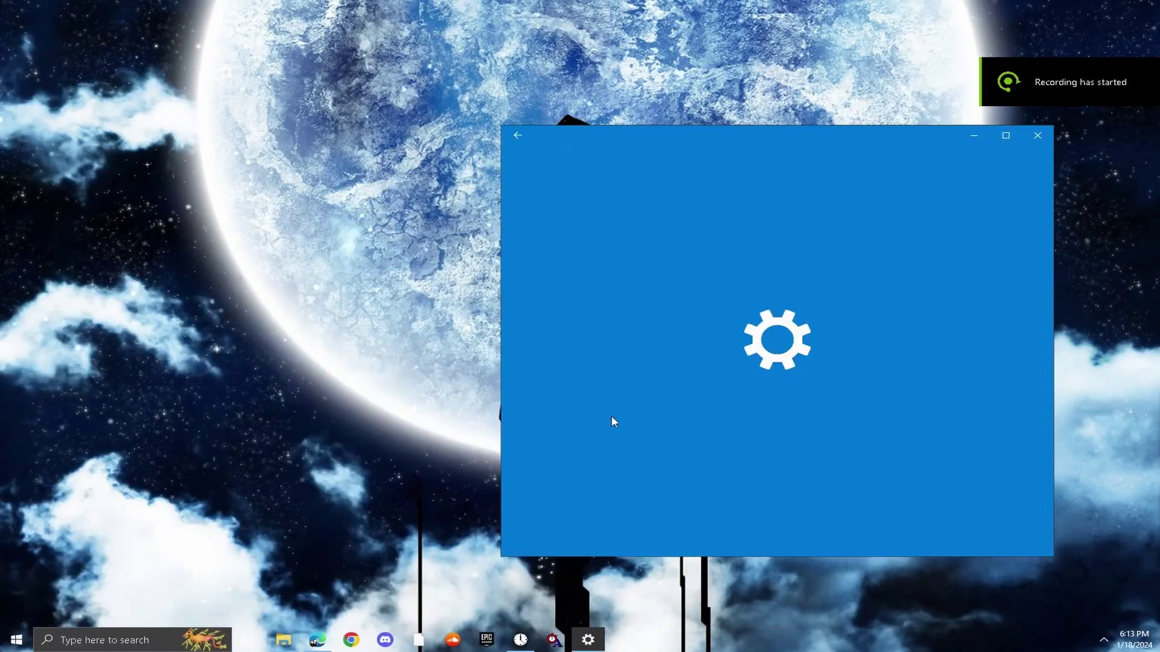
pyautogui.click(605, 387)
pyautogui.click(589, 387)
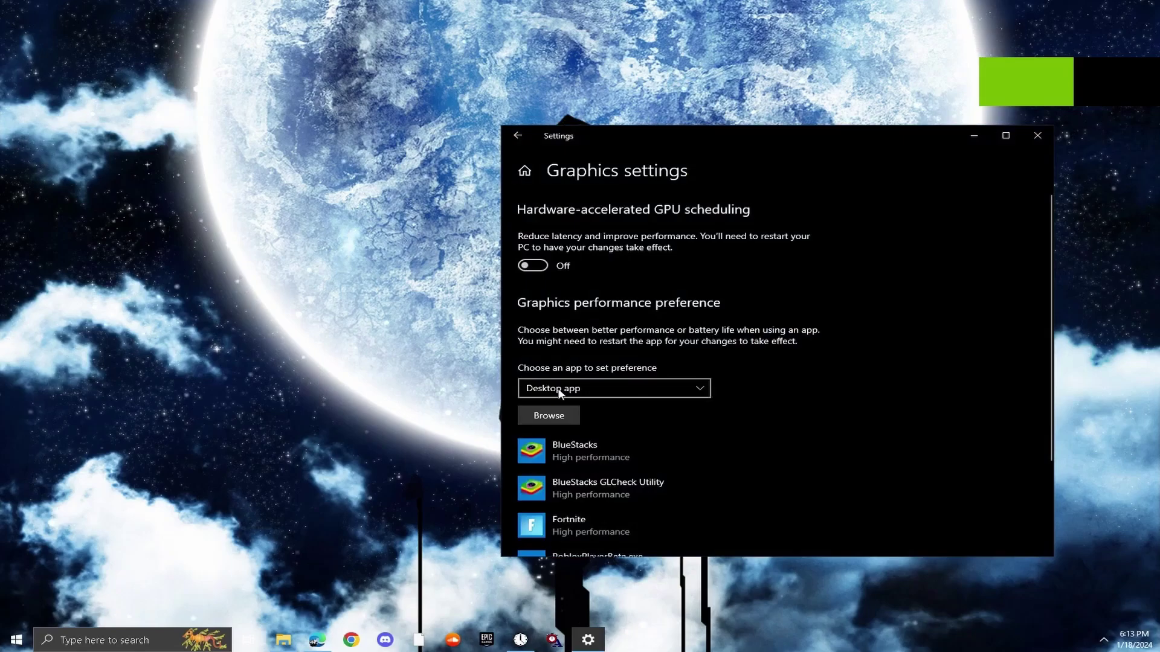
pyautogui.click(556, 417)
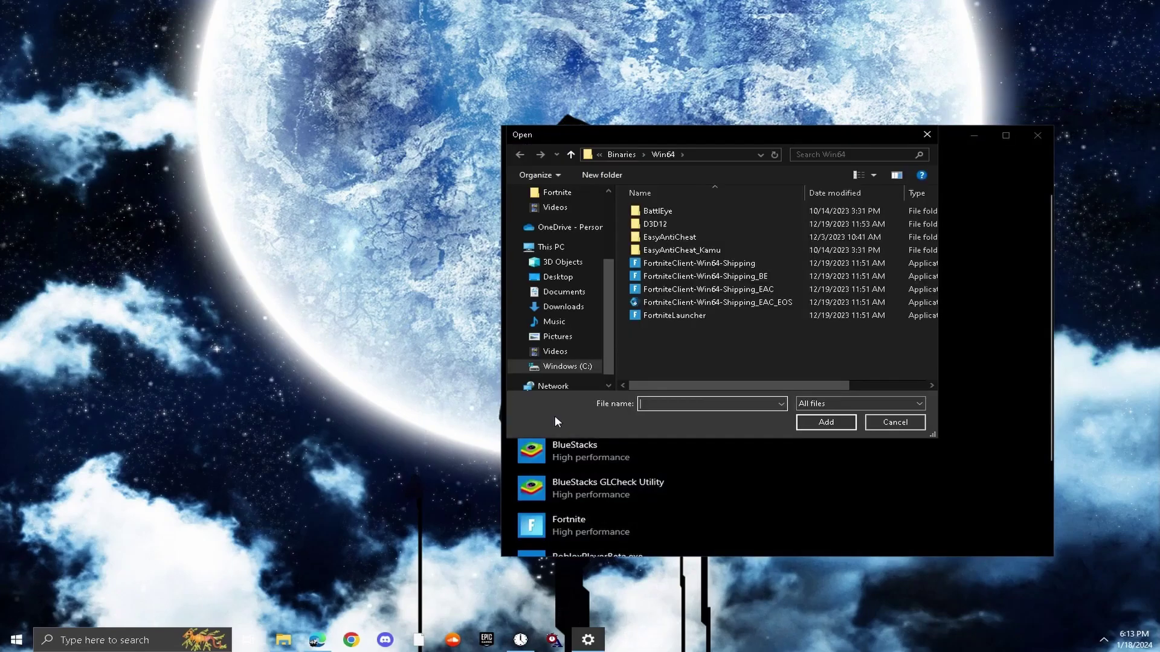
pyautogui.click(726, 264)
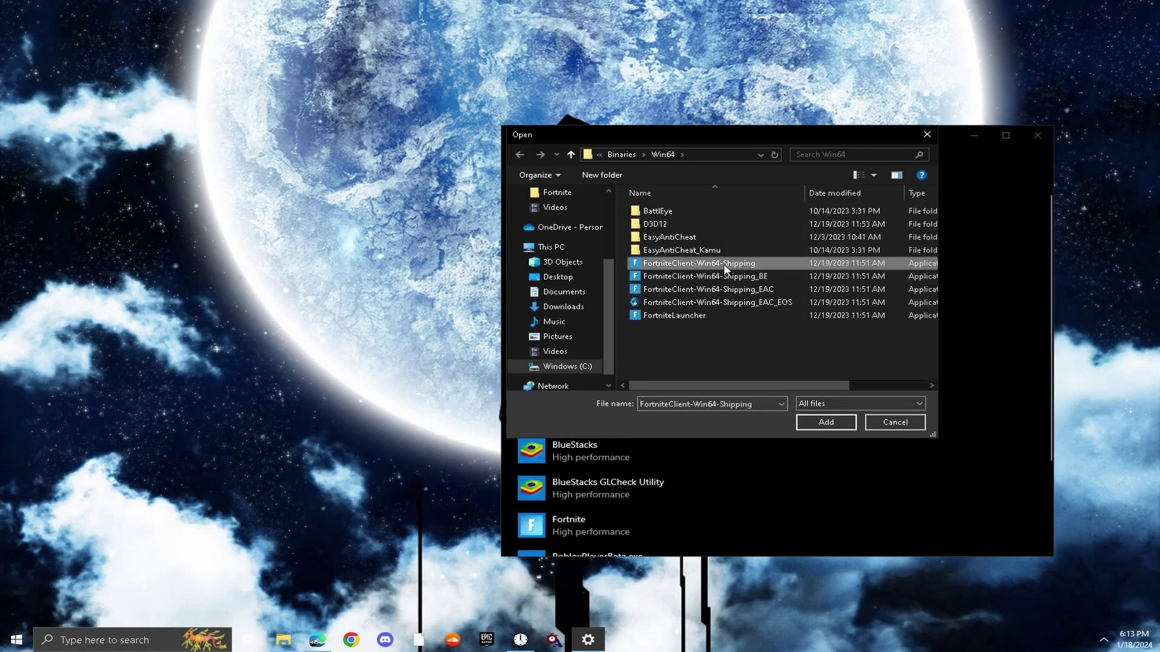
pyautogui.click(822, 425)
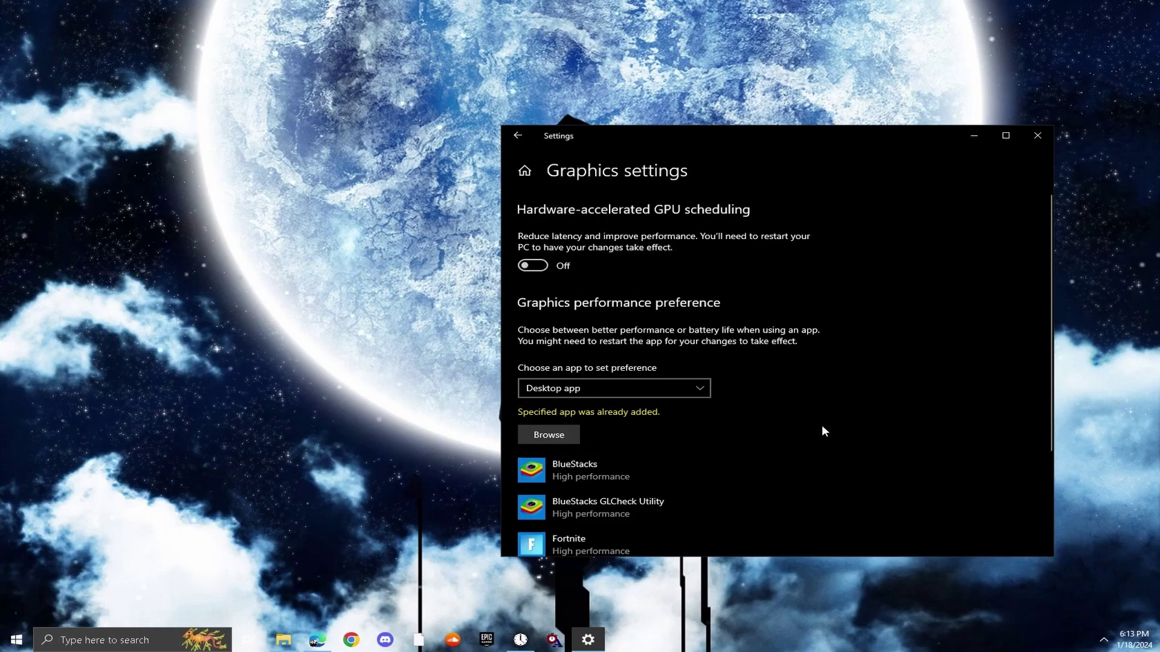
pyautogui.scroll(-2, 822, 425)
# Set Fortnite's graphics preference to High performance
pyautogui.click(618, 436)
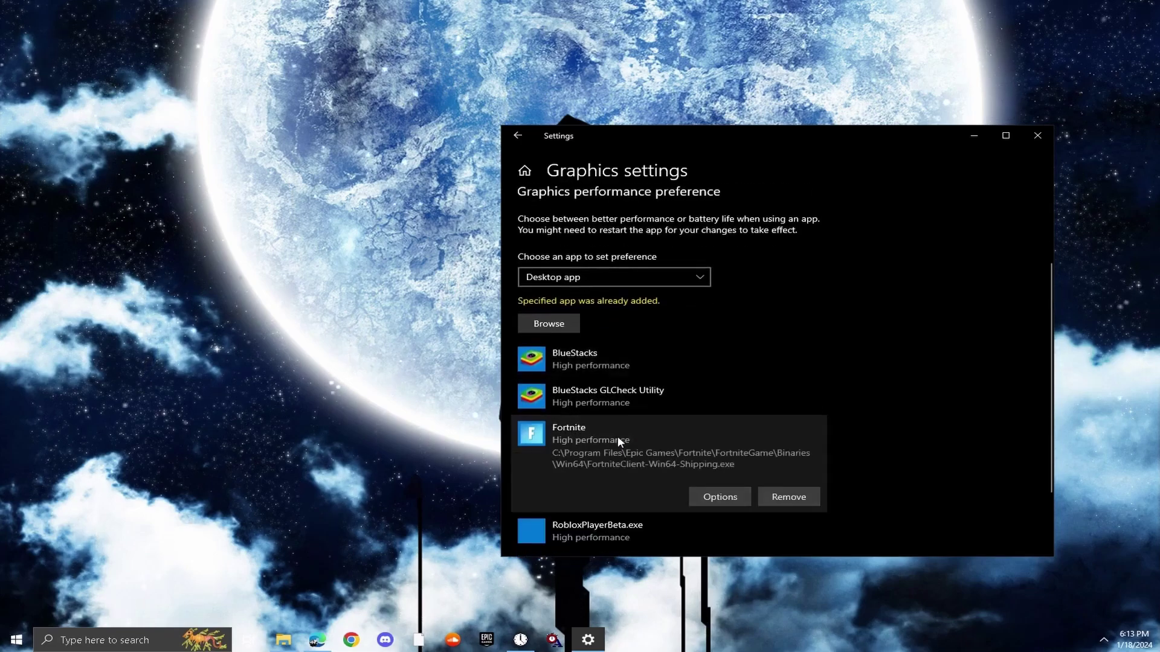
pyautogui.click(735, 501)
pyautogui.click(680, 371)
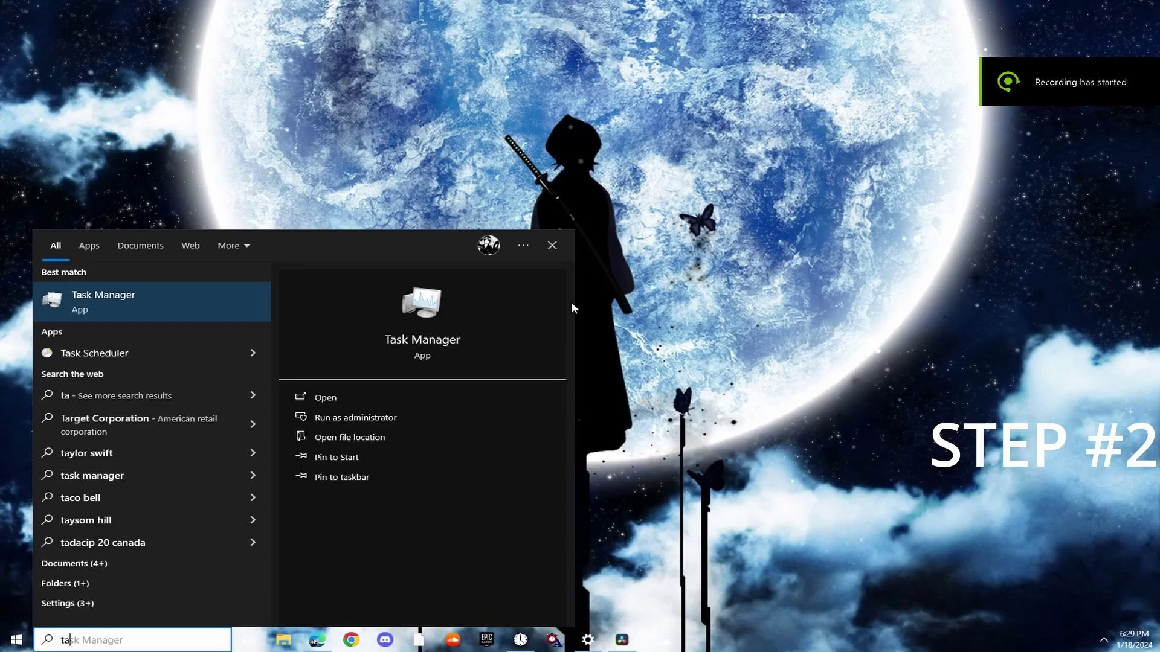
# Open Task Manager on the Performance tab with CPU details selected
pyautogui.click(151, 300)
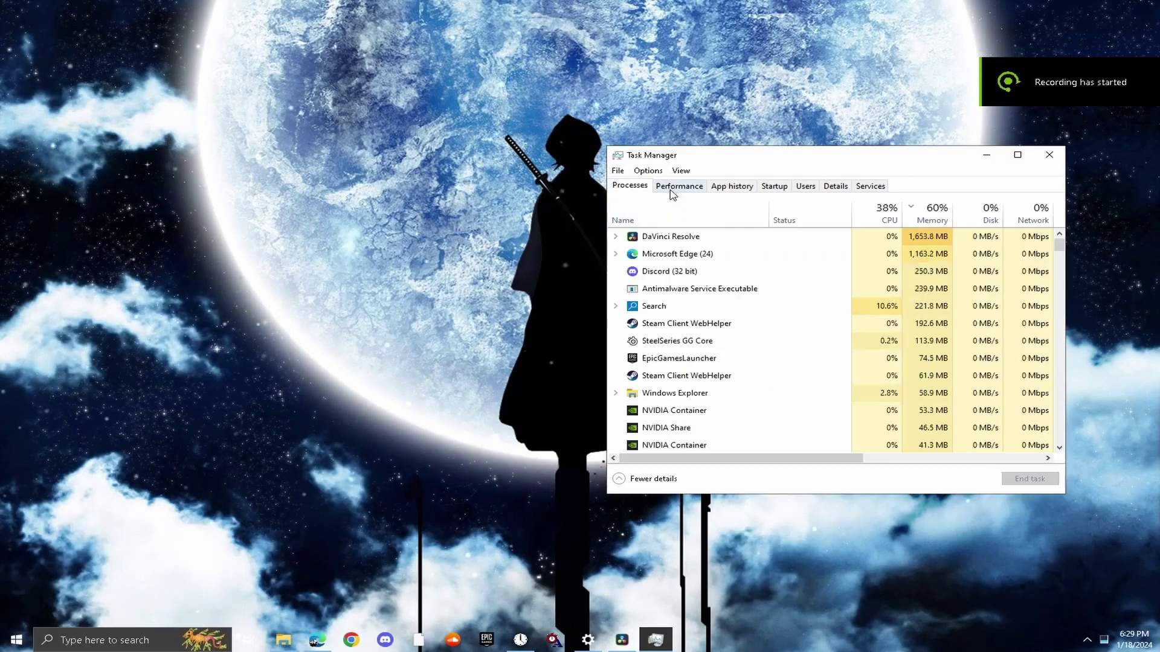
pyautogui.click(680, 187)
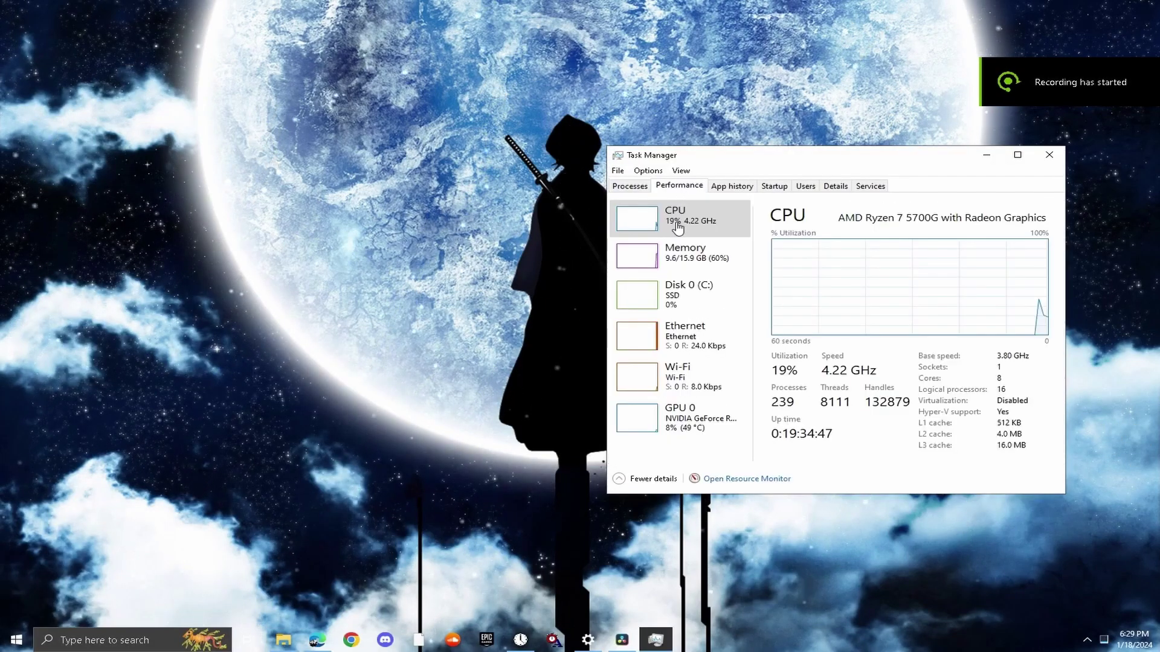
pyautogui.click(677, 228)
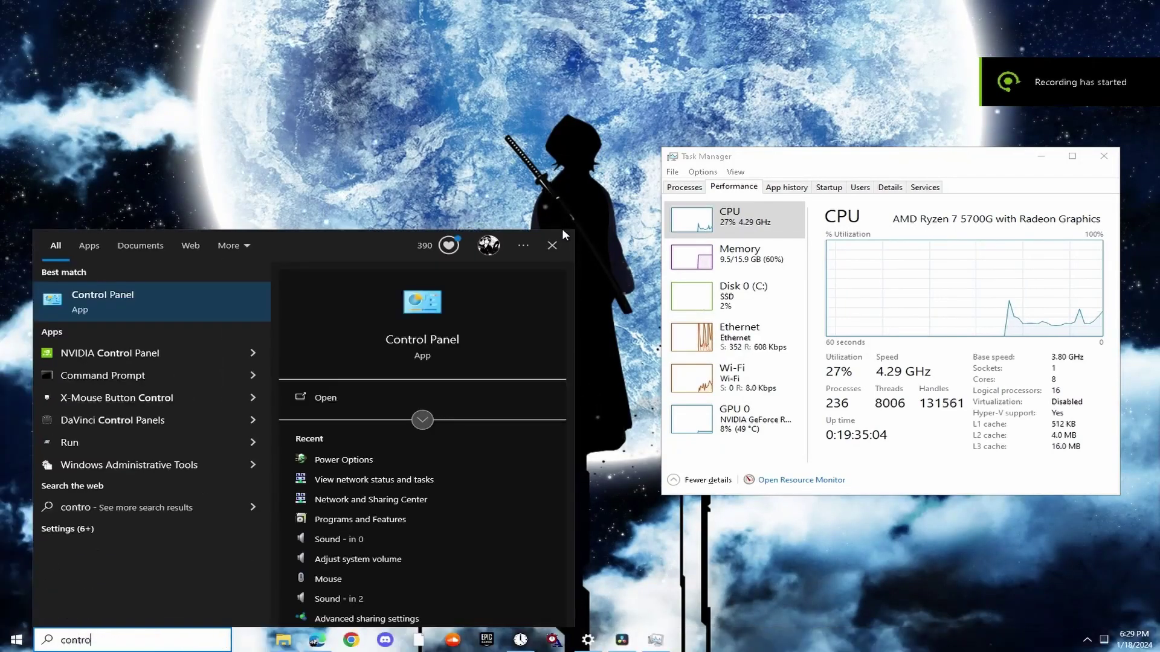
pyautogui.write(' panel')
# Untick Turn on fast startup under Power Options' power button settings in Control Panel
pyautogui.press('Return')
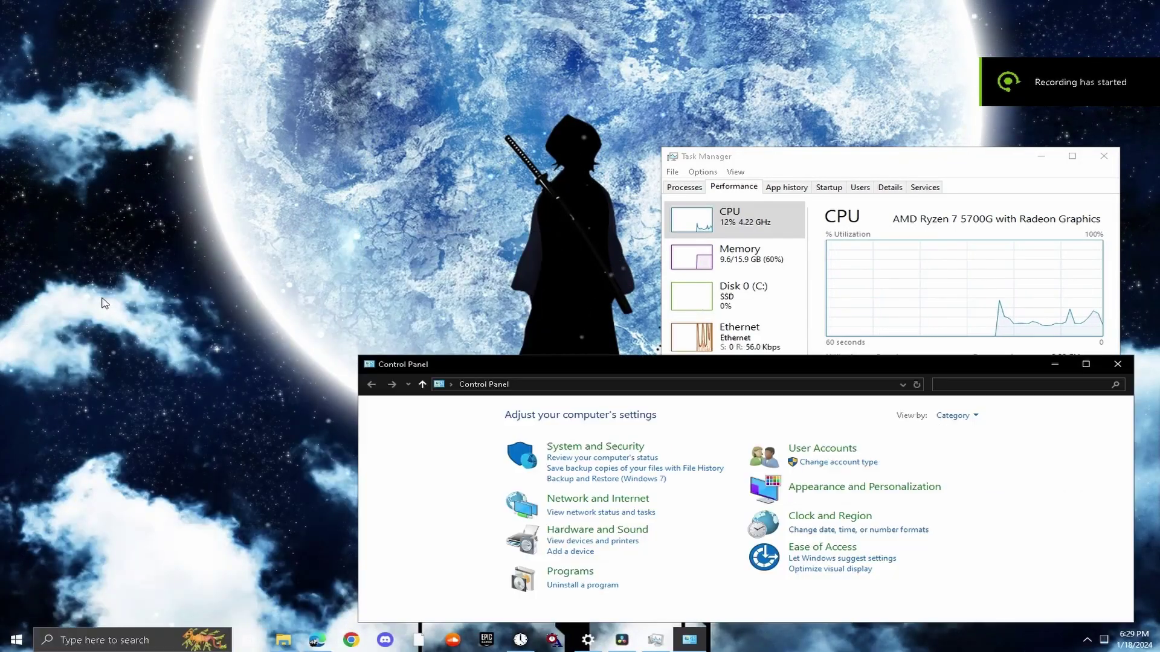
pyautogui.click(612, 448)
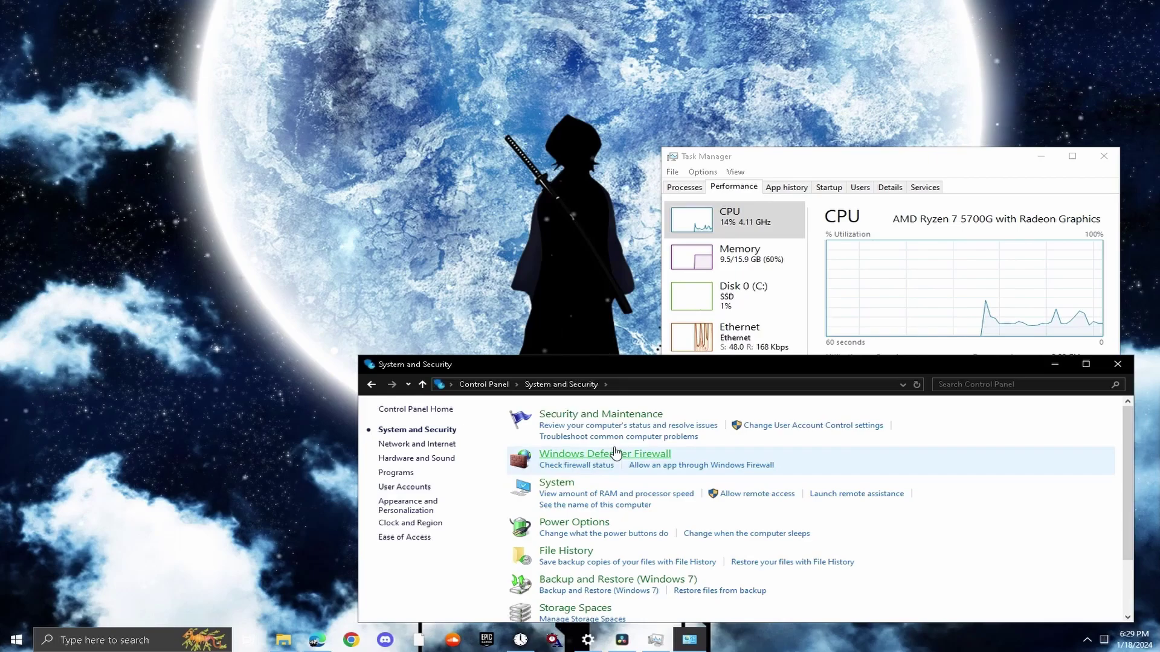
pyautogui.click(580, 525)
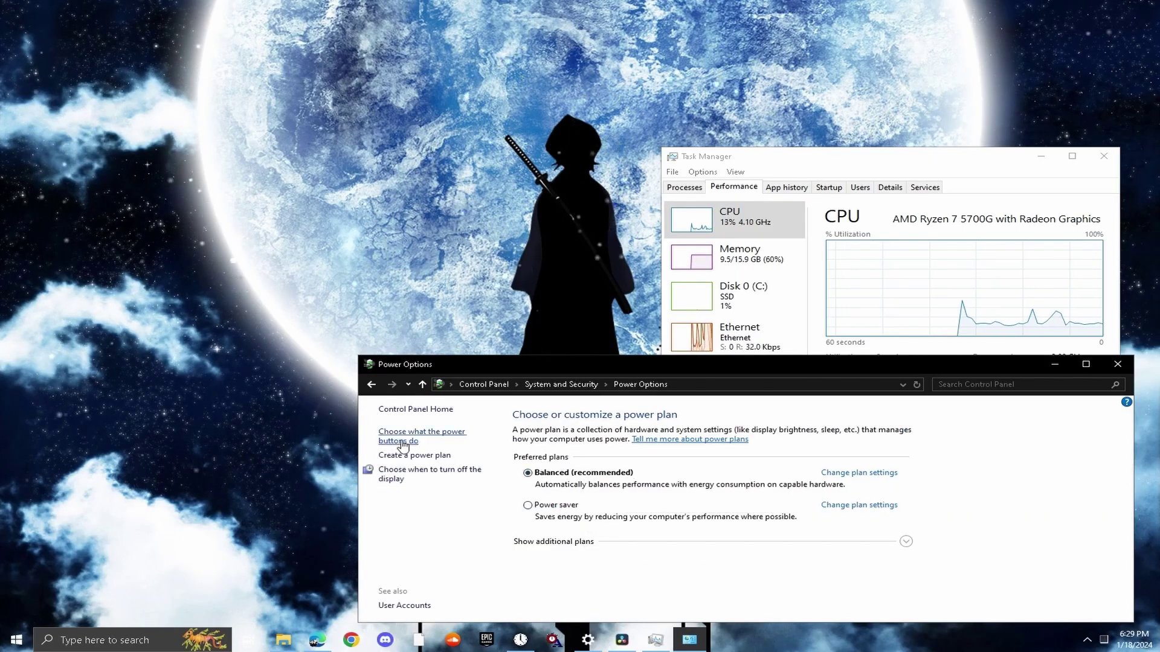
pyautogui.click(409, 441)
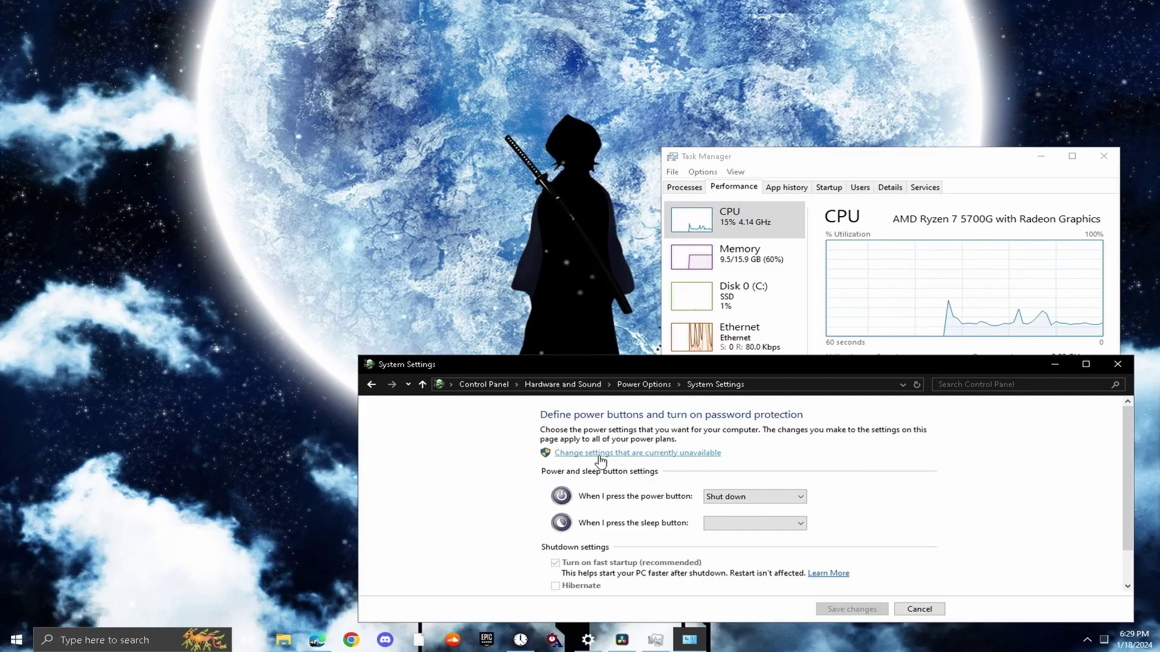
pyautogui.click(596, 453)
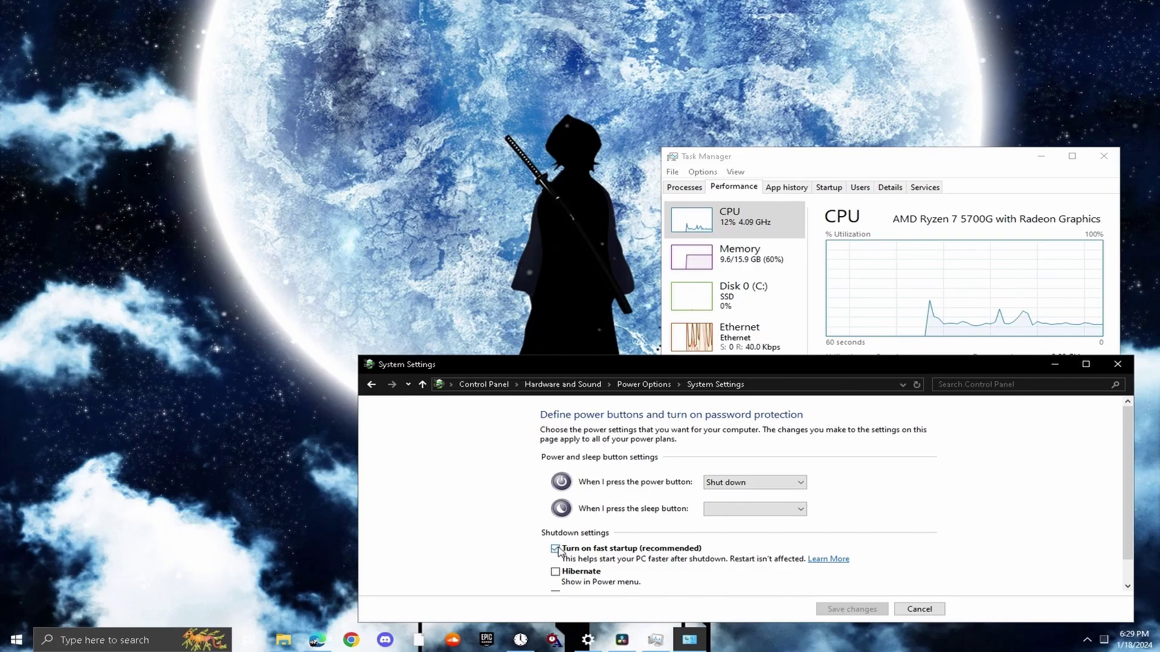
pyautogui.click(556, 550)
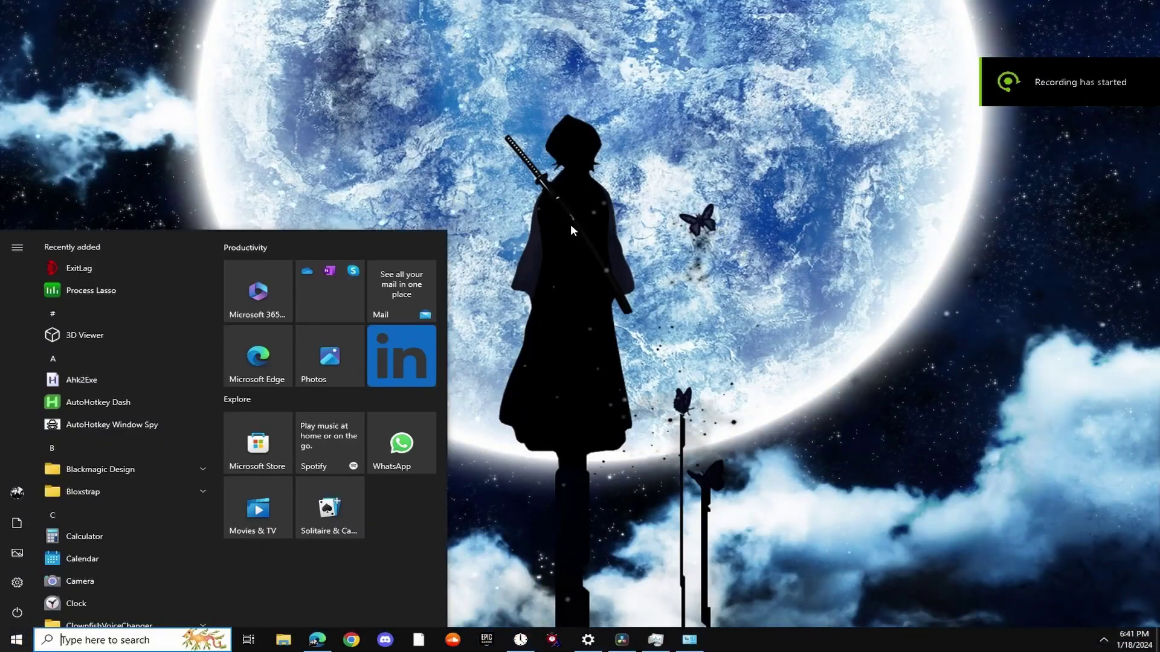
pyautogui.write('epic')
# Set Fortnite's Launch Options to -LANPLAY -NOSPLASH -NOTEXTURESTREAMING -USEALLAVAILABLECORES
pyautogui.click(191, 294)
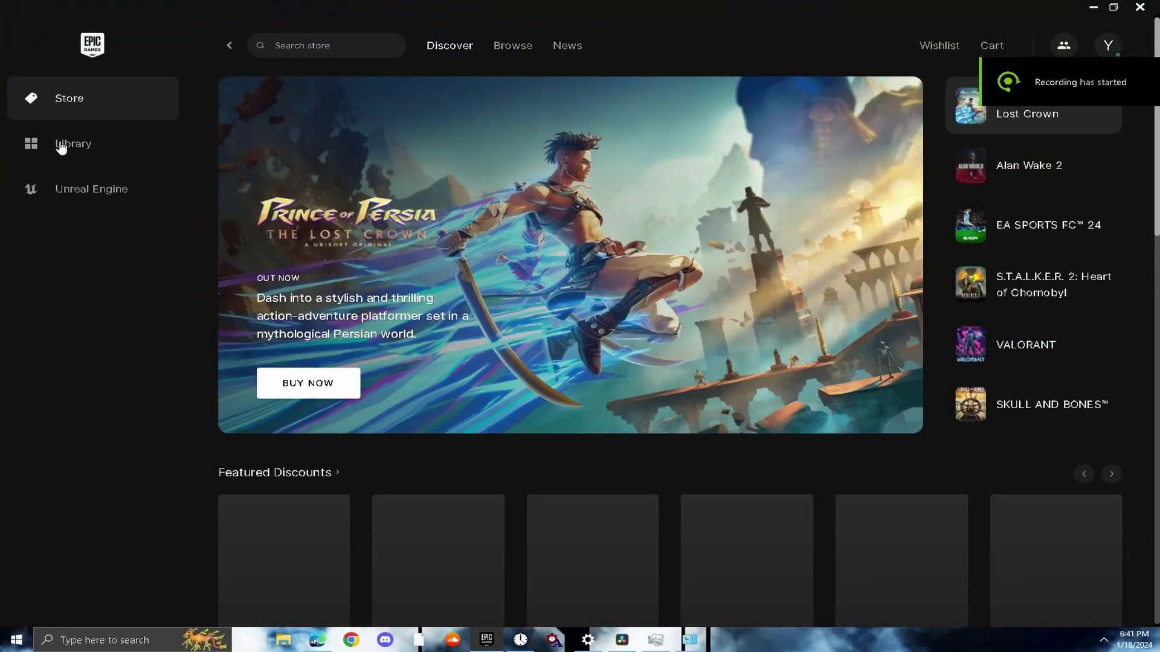
pyautogui.click(135, 150)
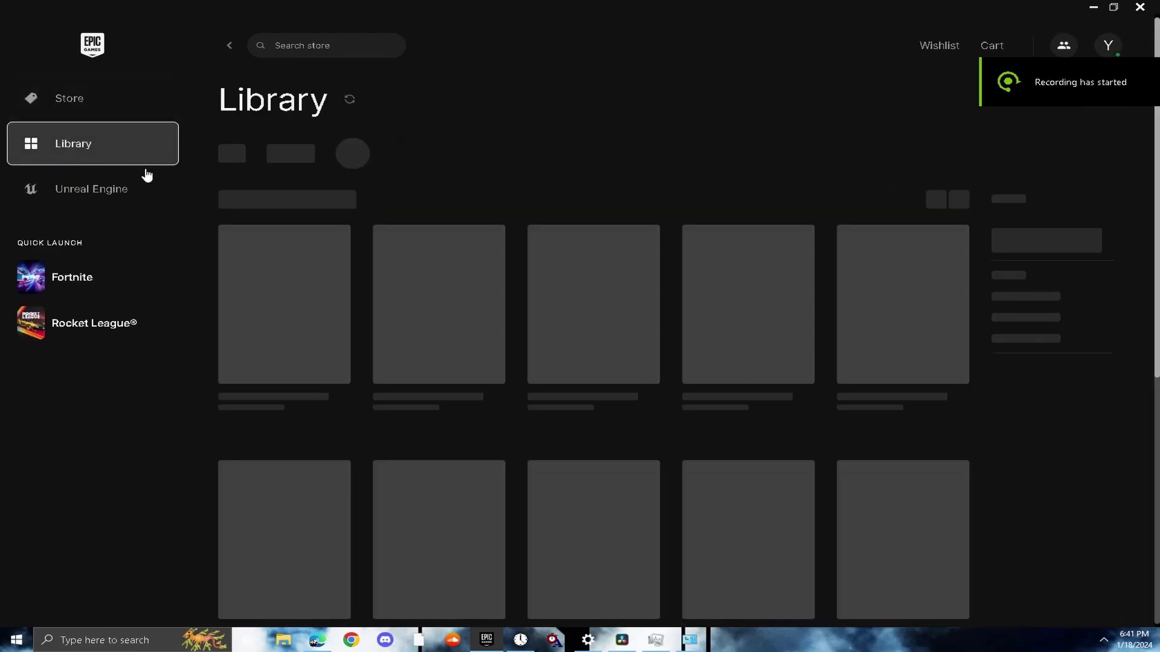
pyautogui.click(342, 393)
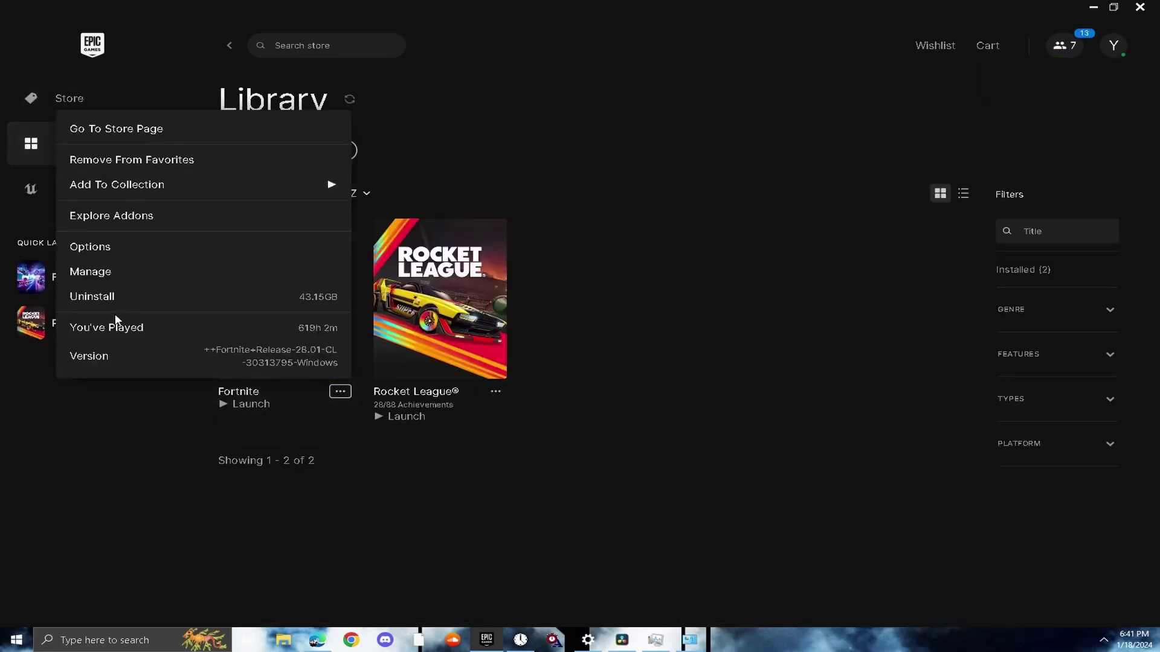
pyautogui.click(90, 271)
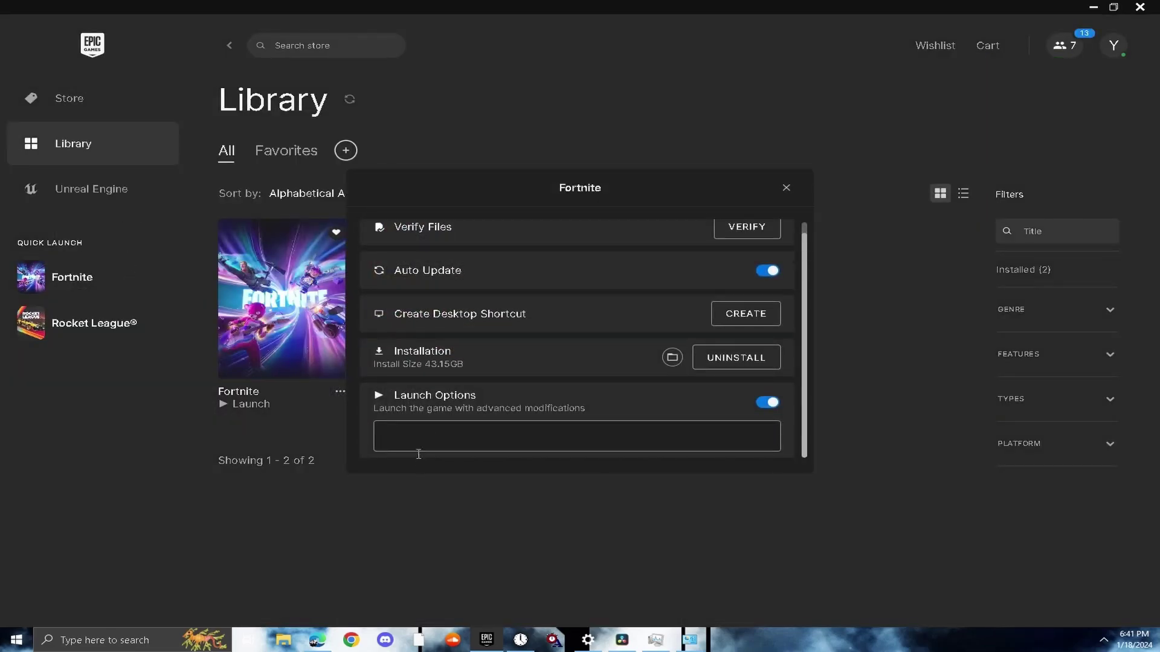
pyautogui.write('-LANPLAY -NOSPLASH -NOTEXTURESTREAMING -USERALLAVAILABLECORES')
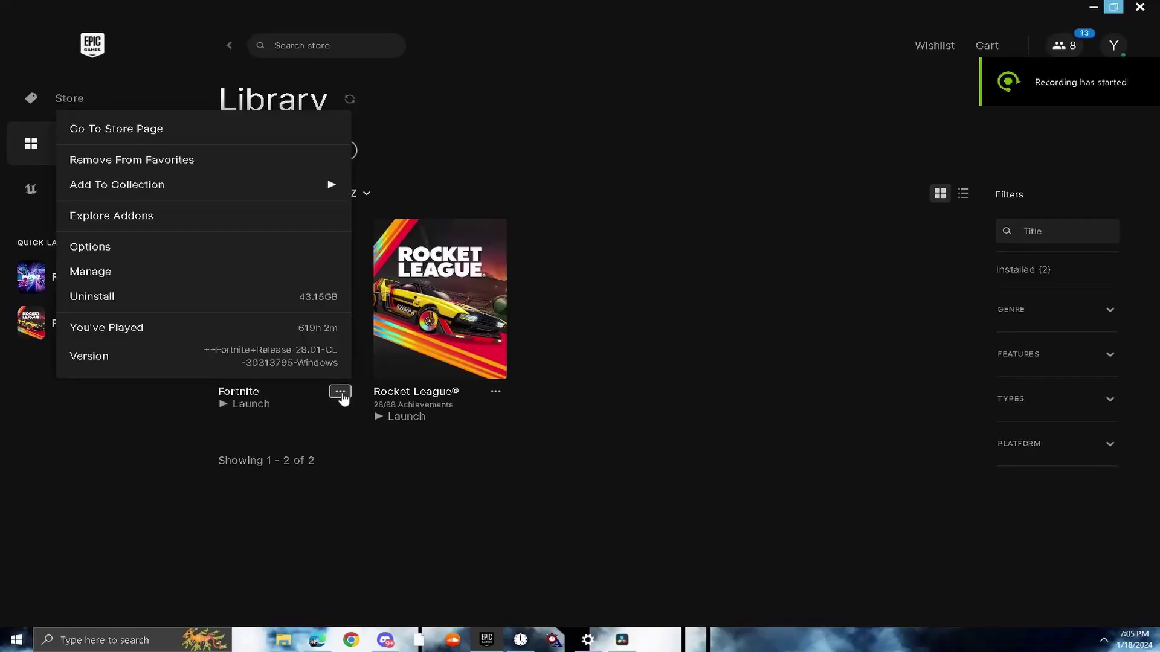
pyautogui.click(116, 280)
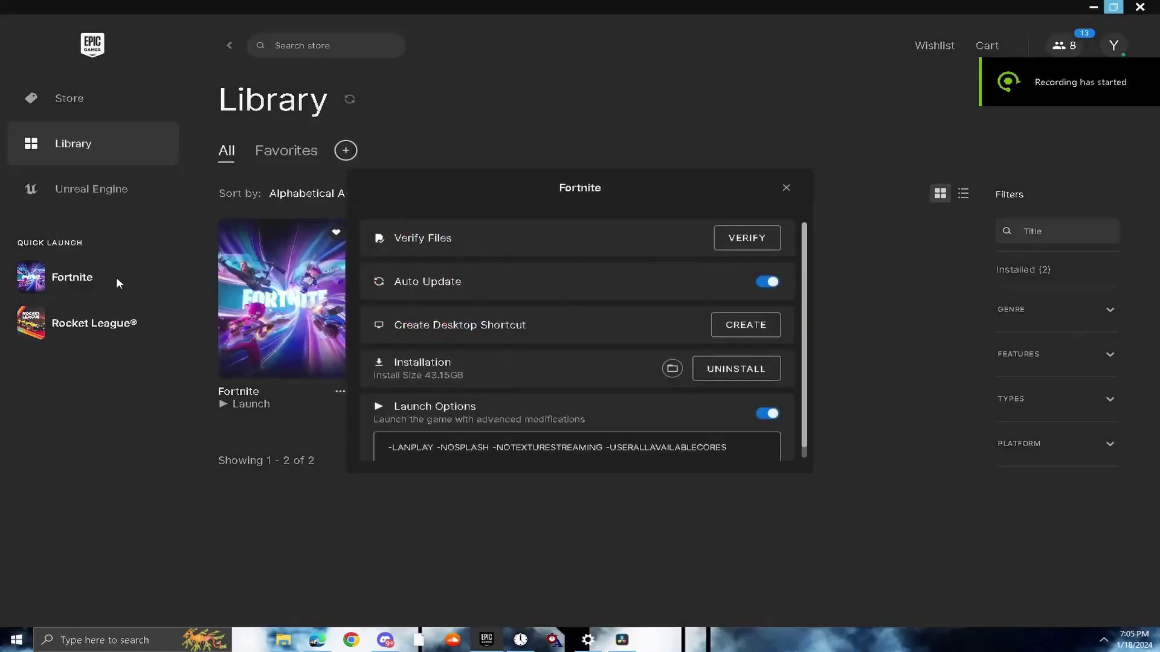
# Open properties of FortniteClient-Win64-Shipping in FortniteGame\Binaries\Win64
pyautogui.click(673, 370)
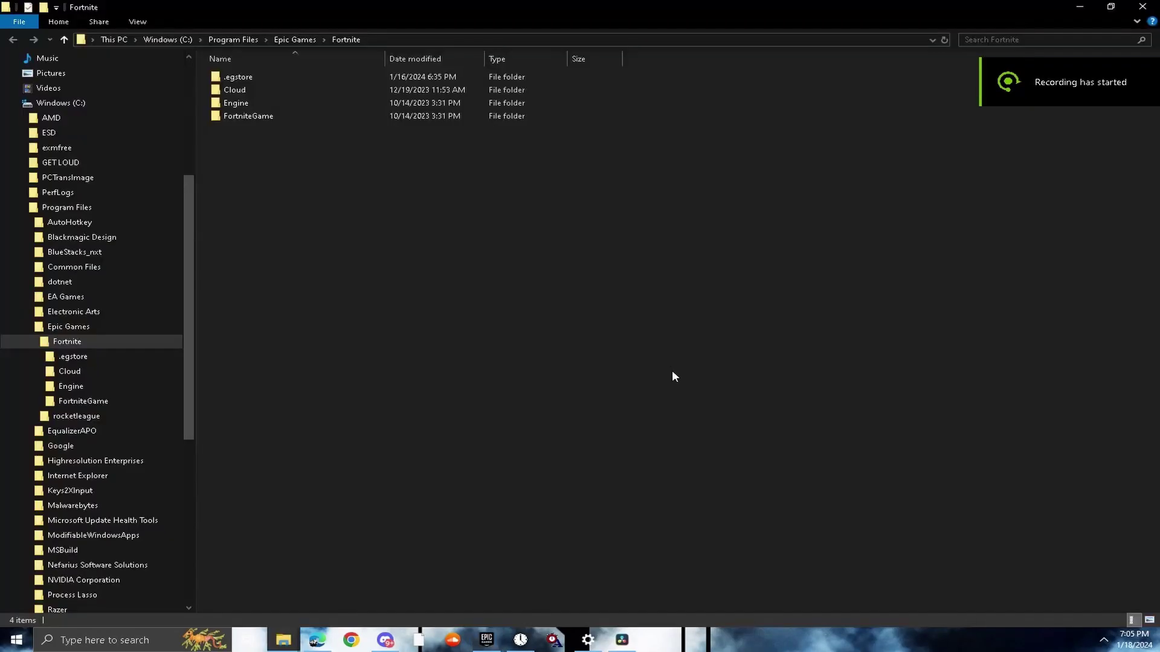
pyautogui.doubleClick(284, 117)
pyautogui.doubleClick(250, 76)
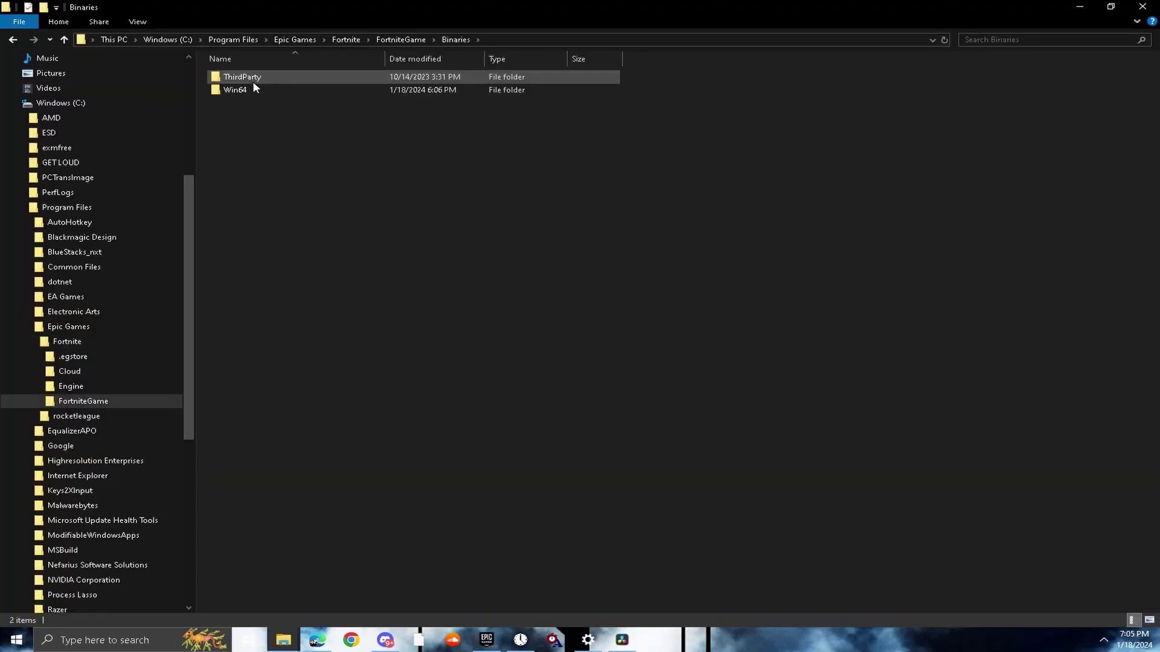
pyautogui.doubleClick(253, 89)
pyautogui.scroll(-10, 299, 314)
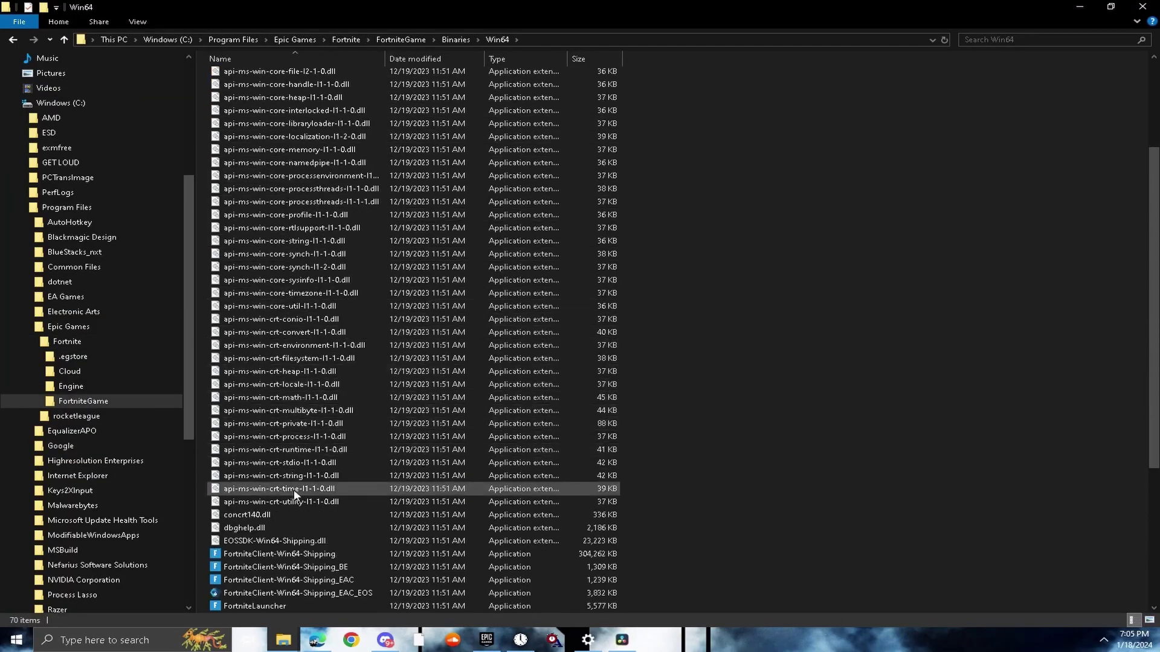
pyautogui.scroll(-1, 294, 494)
pyautogui.click(304, 514)
pyautogui.hotkey('alt', 'Return')
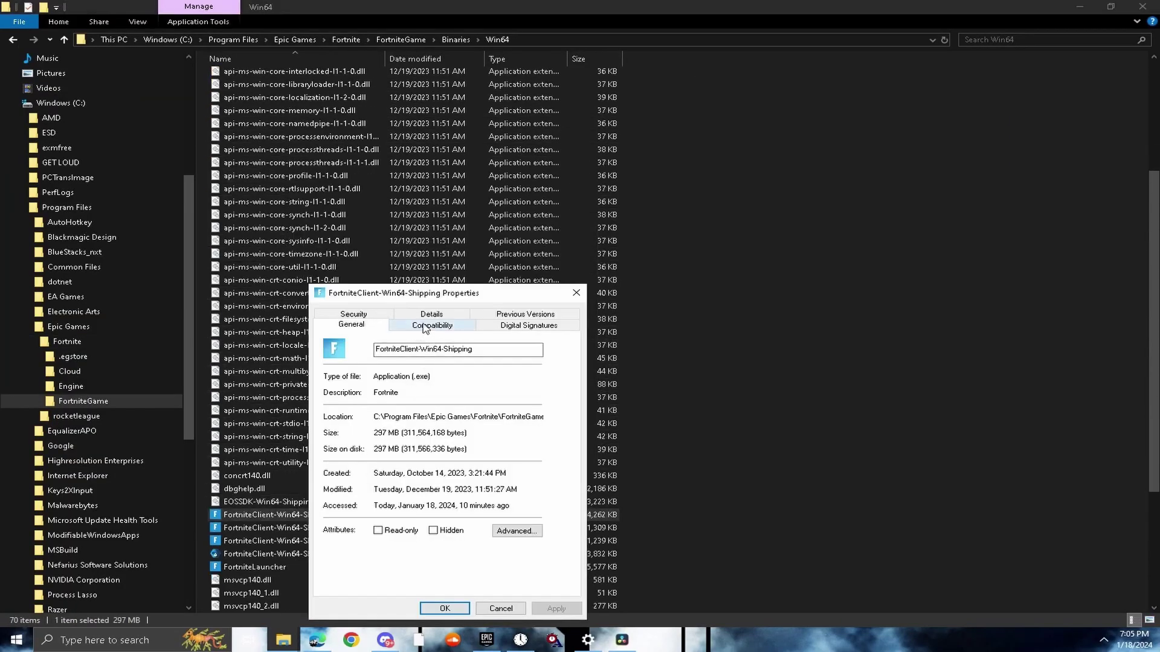
# Disable fullscreen optimizations and override high DPI scaling on the Compatibility tab
pyautogui.click(424, 328)
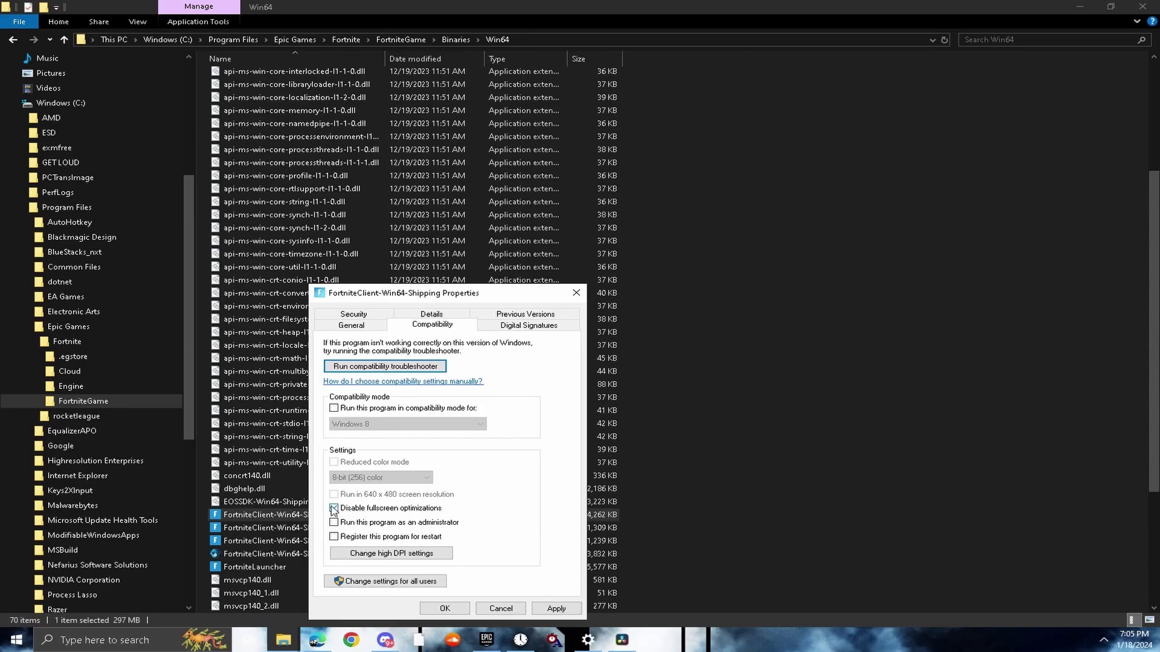
pyautogui.click(371, 551)
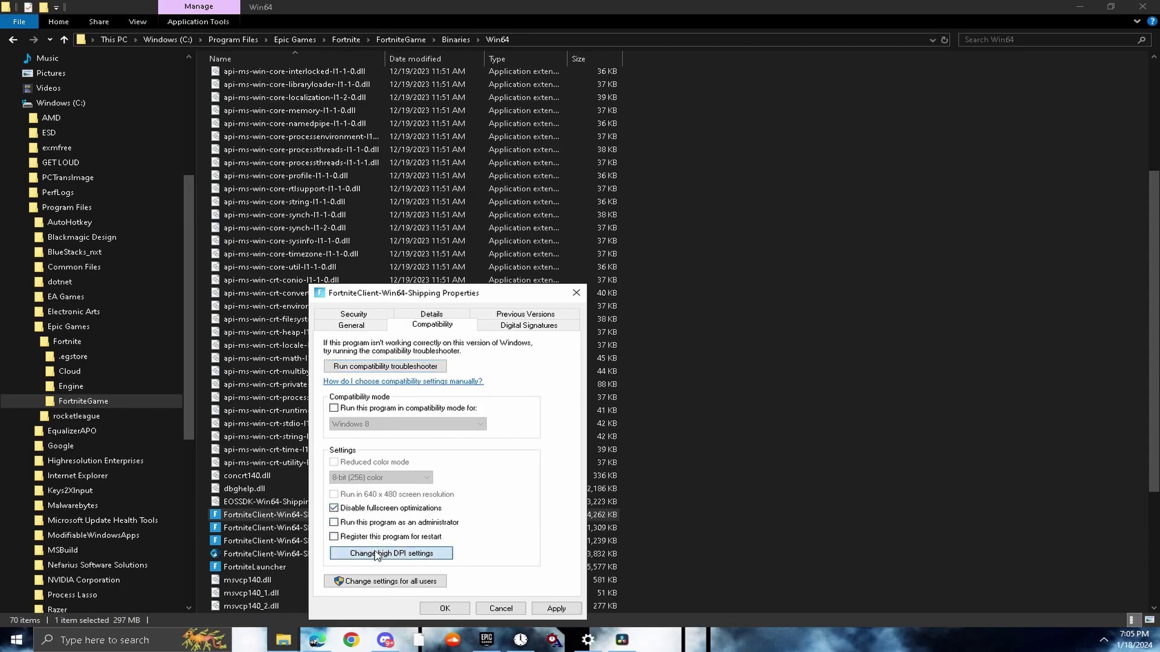
pyautogui.click(374, 533)
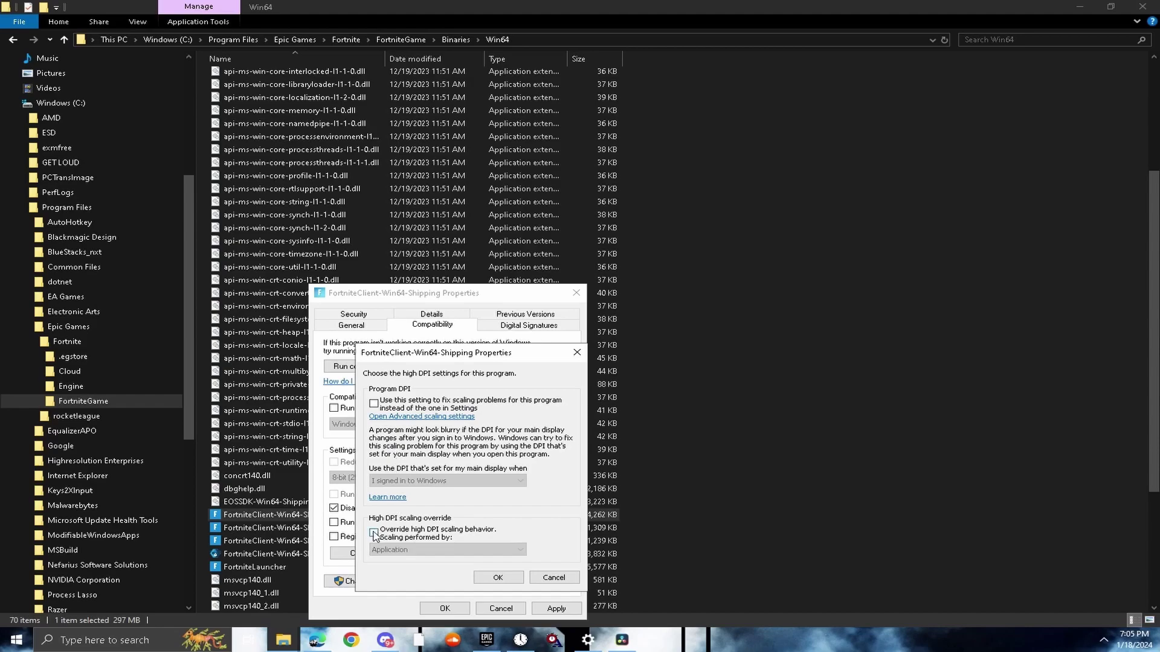
pyautogui.click(504, 580)
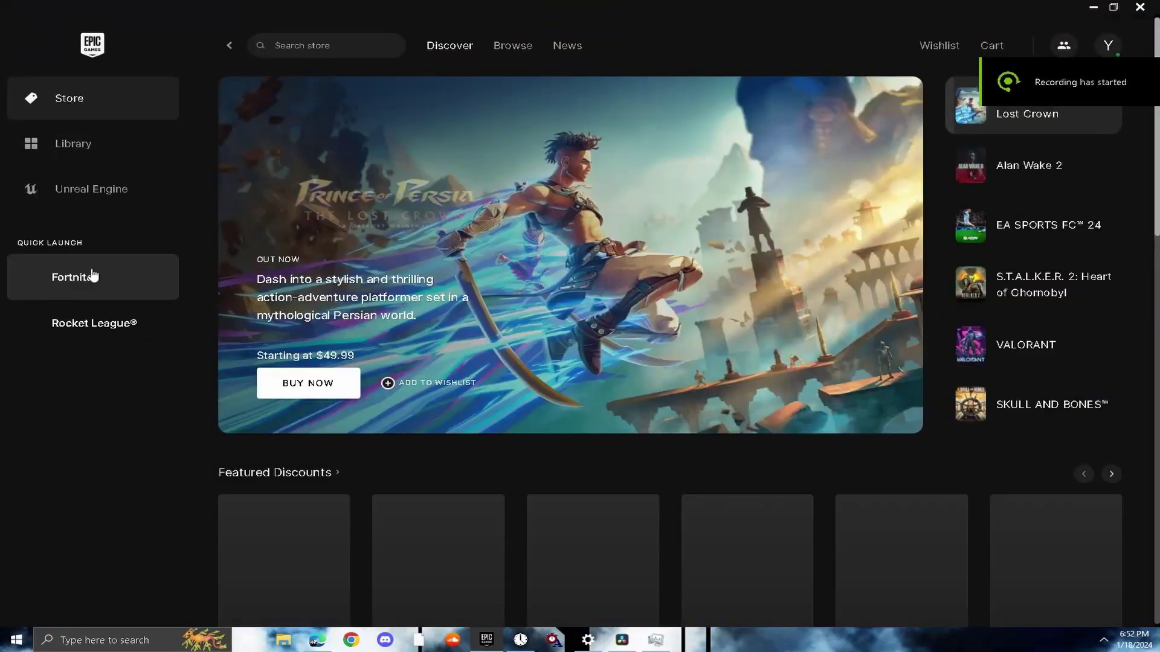
# Open Fortnite's Options from its ... menu in the Epic Games library
pyautogui.click(66, 149)
pyautogui.click(340, 392)
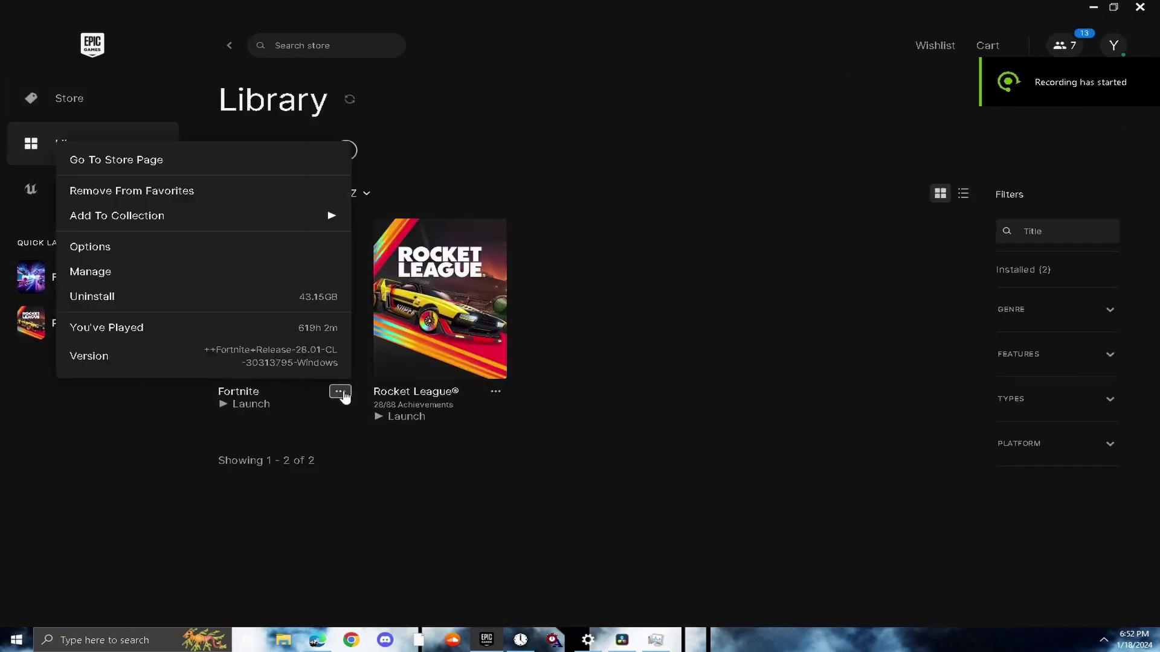
pyautogui.click(122, 253)
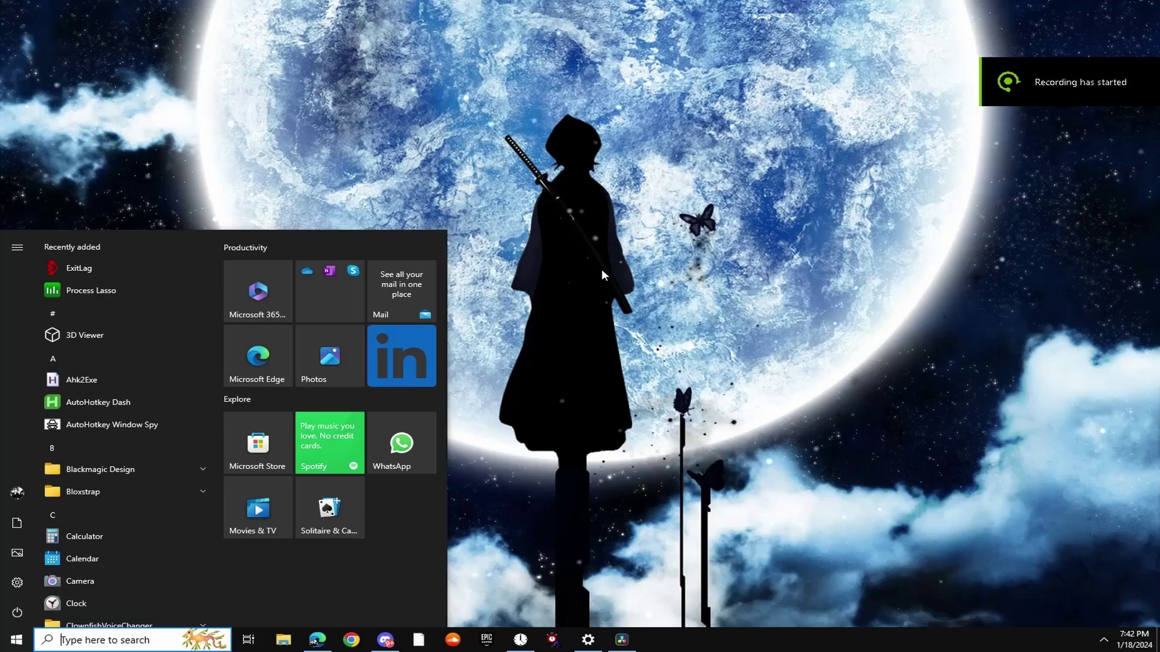
pyautogui.write('NVIDIA PRO')
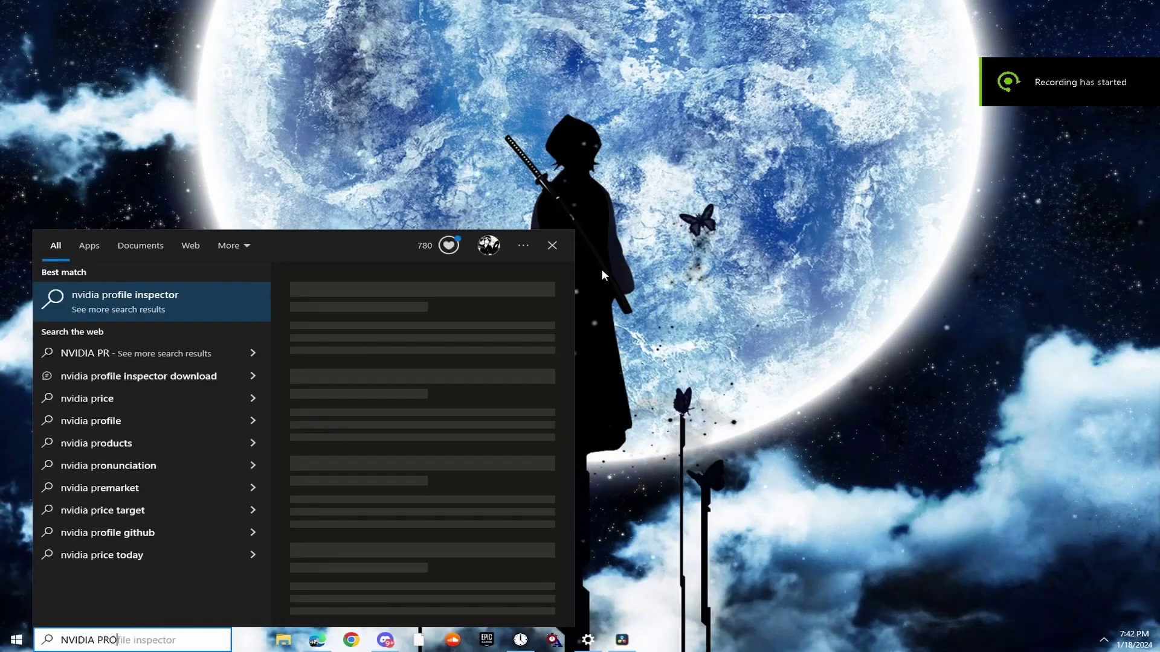
# Search Start for NVIDIA and launch nvidiaProfileInspector.exe
pyautogui.press('BackSpace')
pyautogui.press('BackSpace')
pyautogui.press('BackSpace')
pyautogui.press('Down')
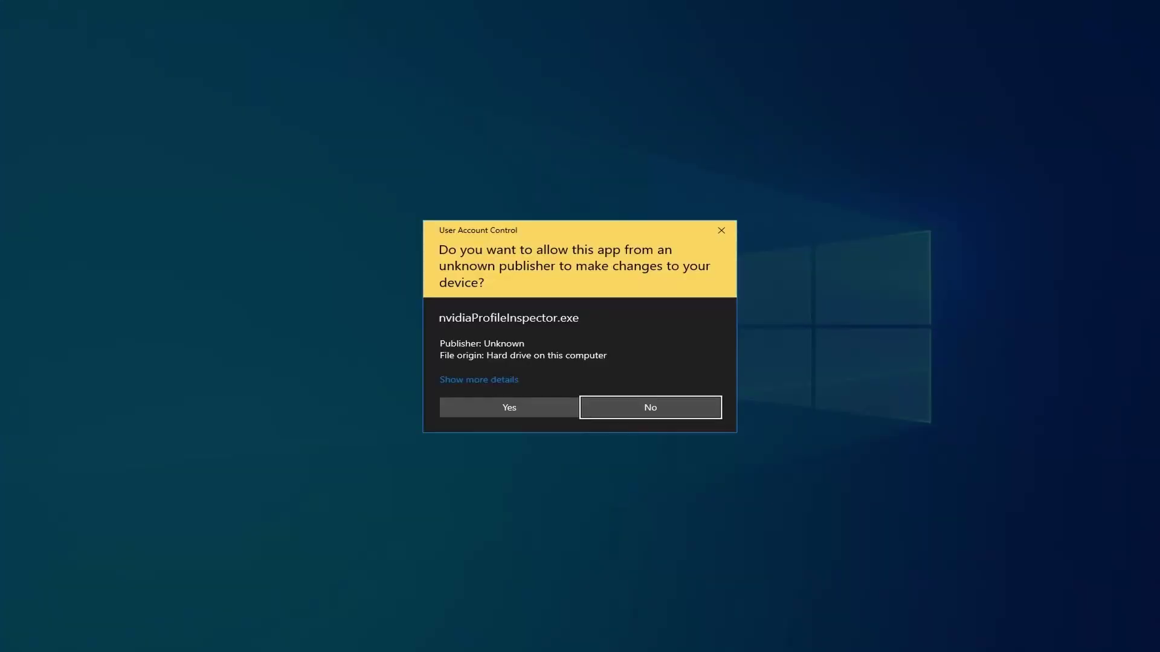
pyautogui.click(516, 407)
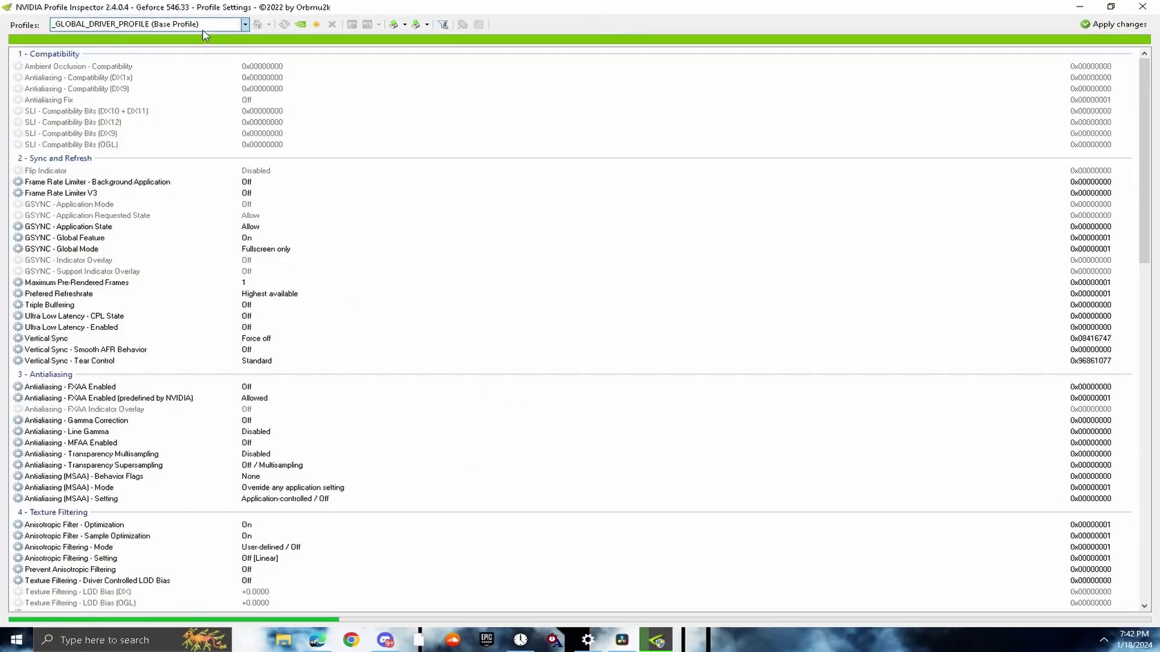
# Load the Fortnite profile and set Transparency Supersampling to replay-mode-all
pyautogui.press('BackSpace')
pyautogui.write('fortnite')
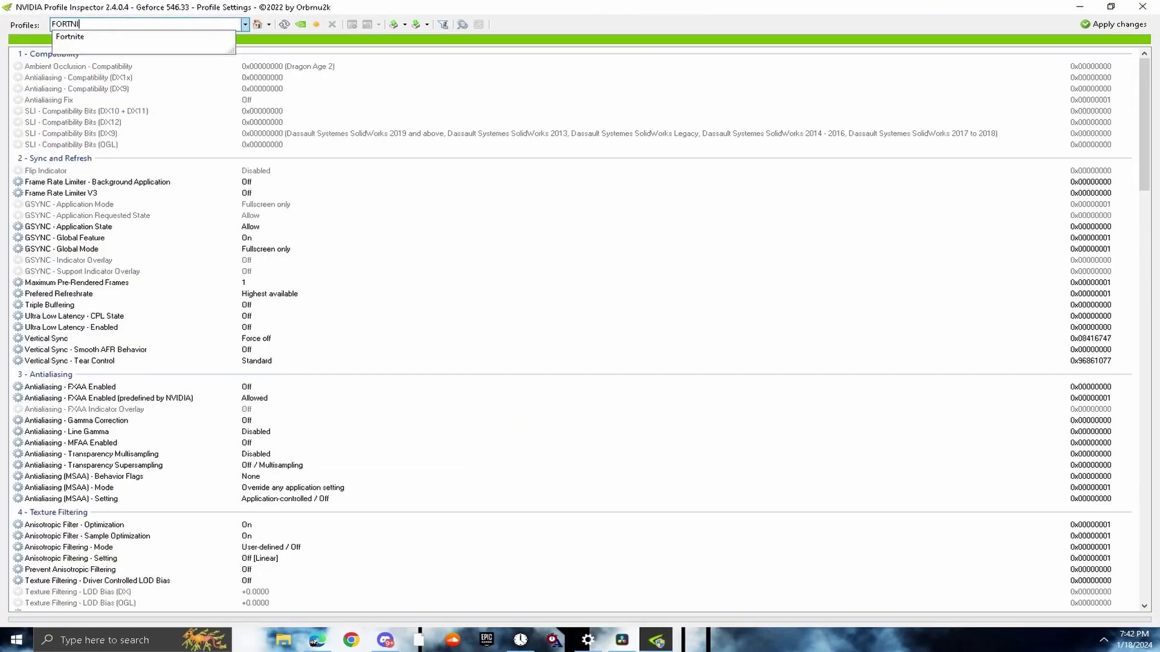
pyautogui.press('Return')
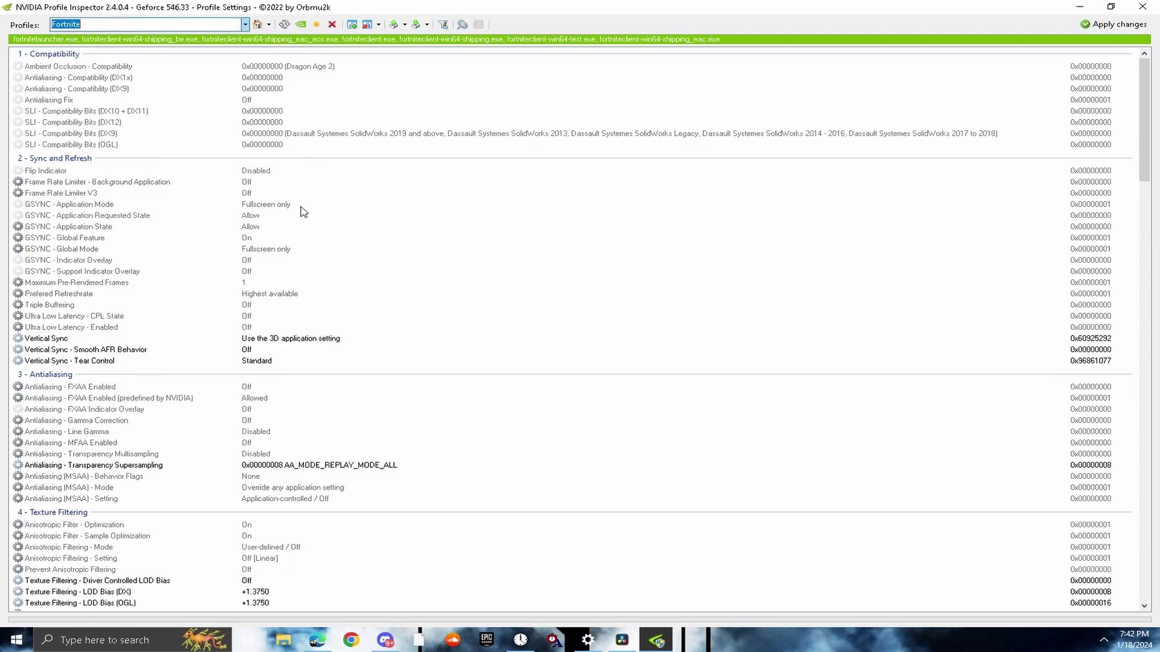
pyautogui.scroll(-1, 315, 279)
pyautogui.click(458, 433)
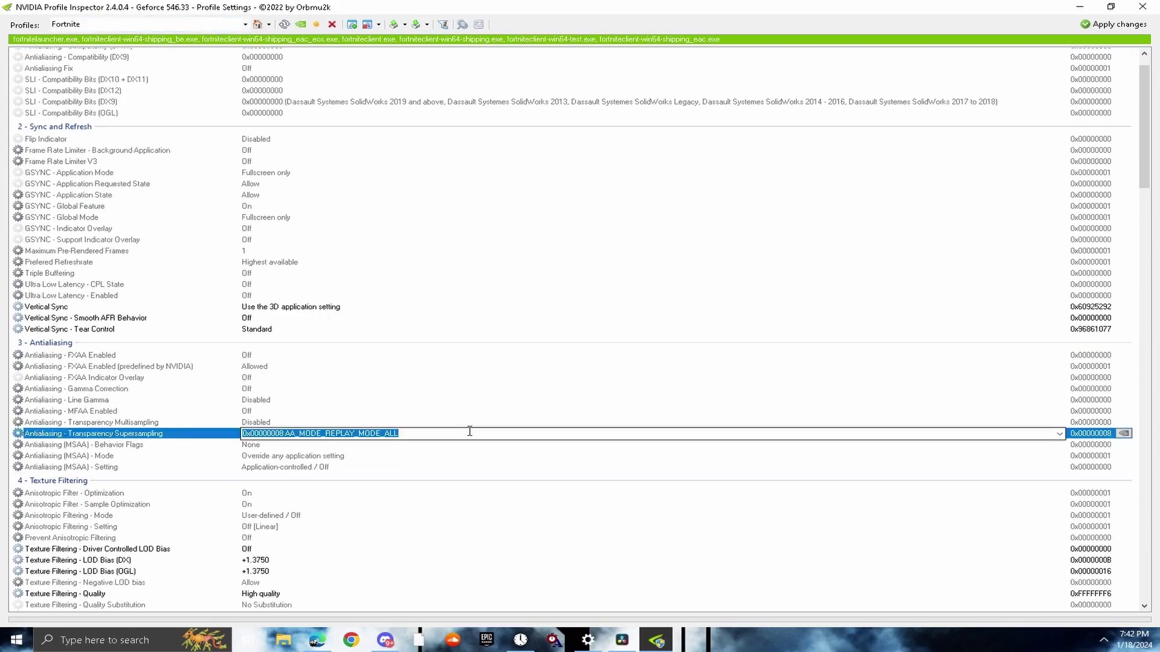
pyautogui.click(1059, 434)
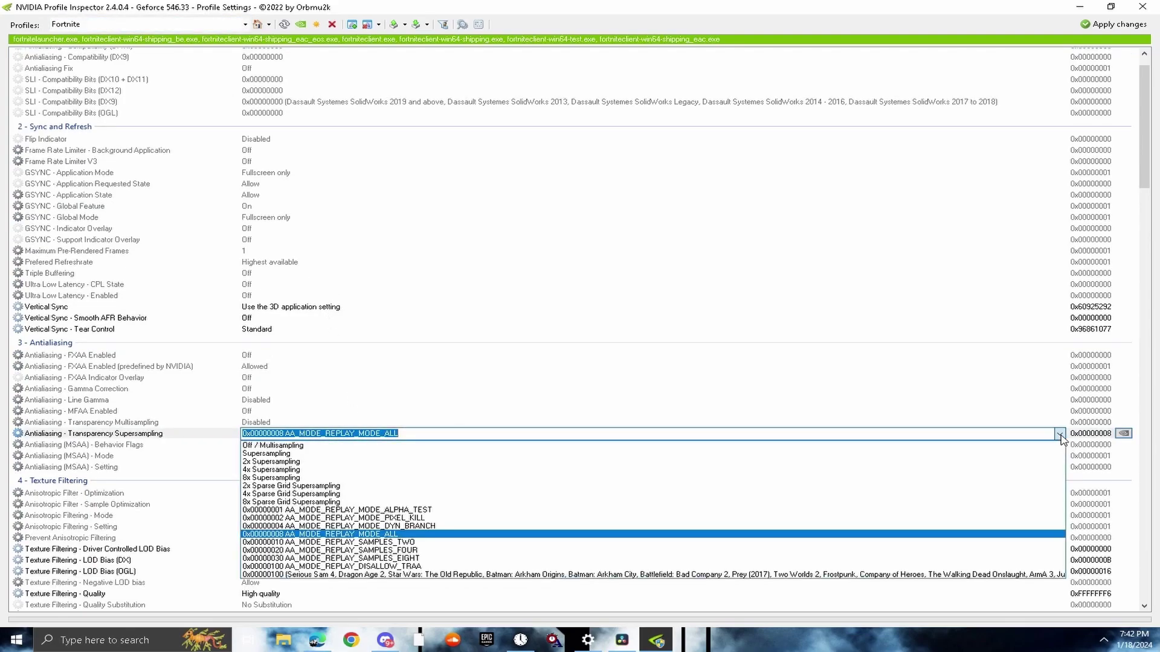
pyautogui.click(425, 536)
pyautogui.scroll(-1, 443, 524)
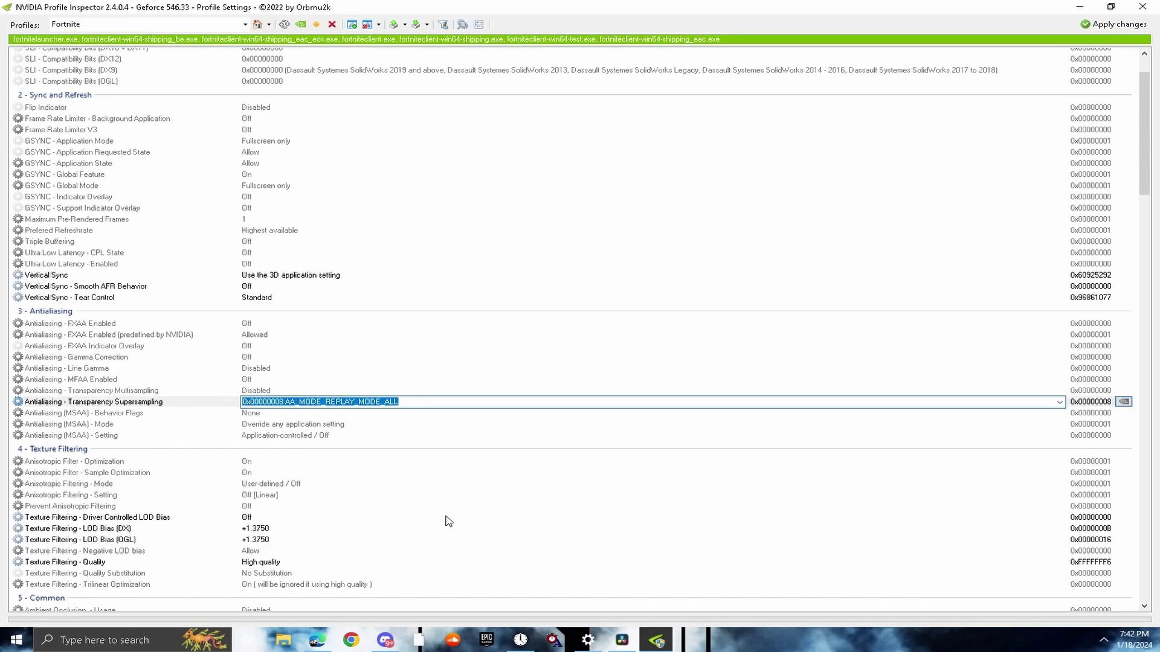
pyautogui.scroll(-1, 440, 520)
pyautogui.scroll(-1, 424, 520)
# Set both DX and OGL Texture Filtering LOD Bias to +1.3750
pyautogui.click(303, 466)
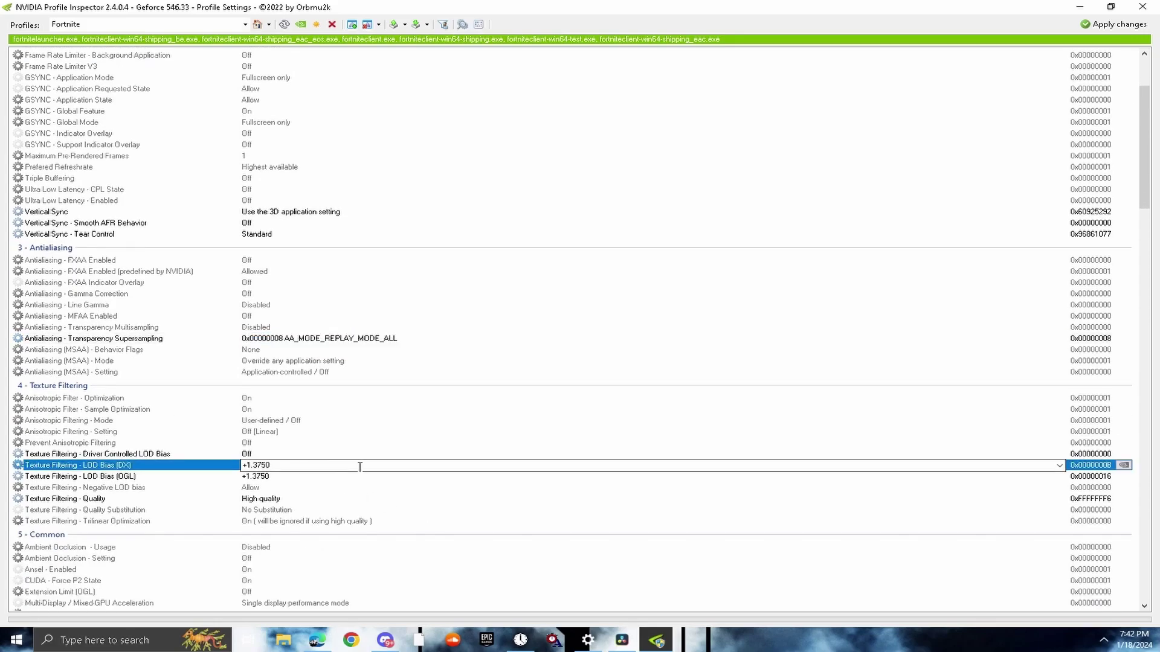
pyautogui.click(1060, 466)
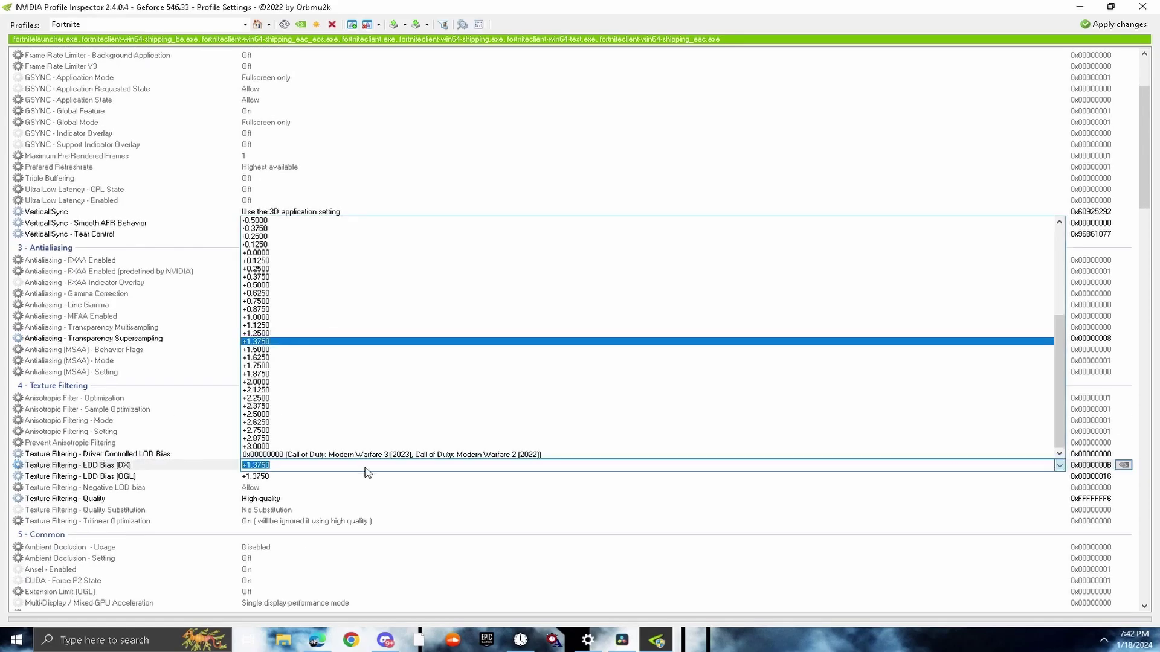
pyautogui.click(269, 343)
pyautogui.click(277, 479)
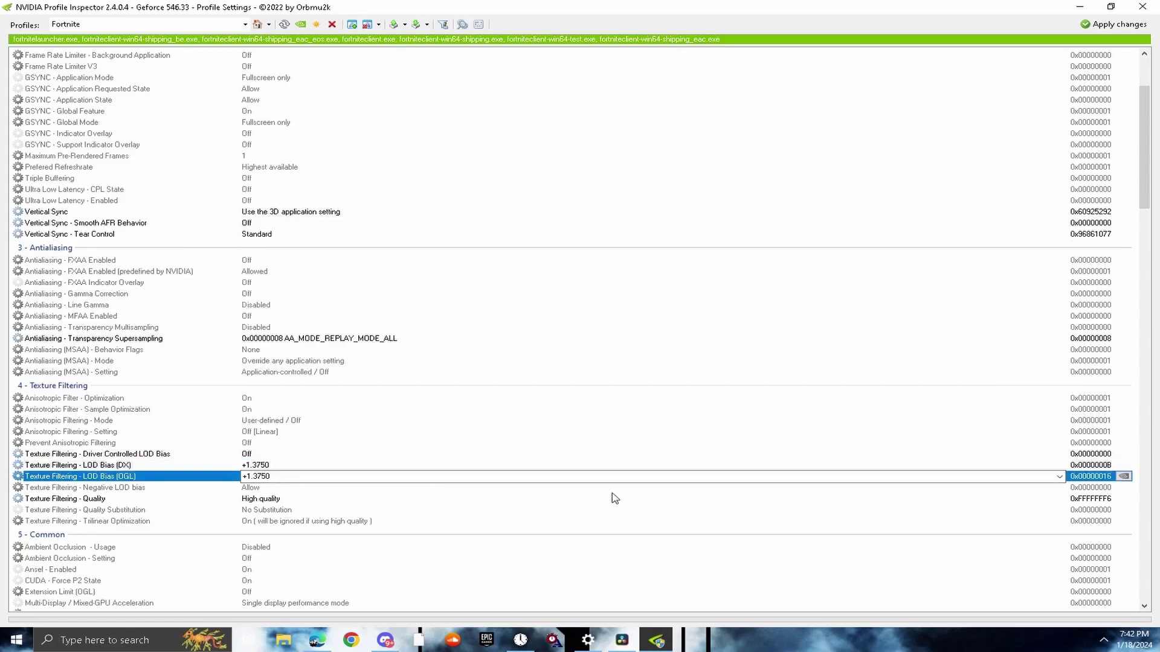
pyautogui.click(1059, 476)
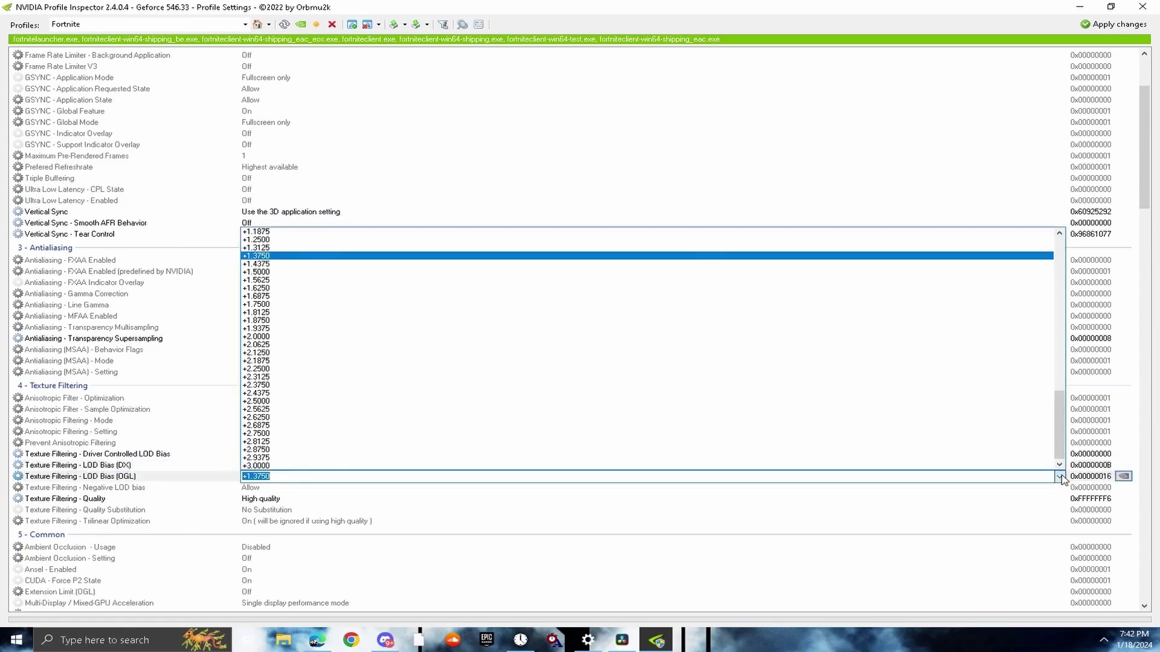
pyautogui.click(374, 263)
# Set Texture Filtering Quality to High quality
pyautogui.click(328, 499)
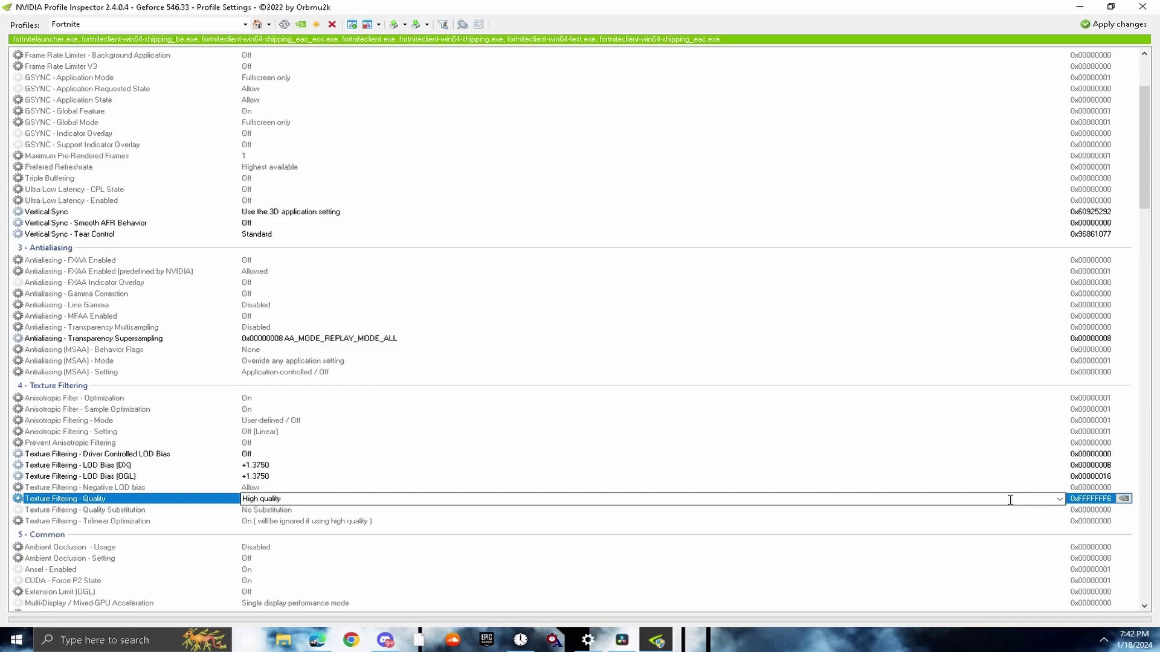
pyautogui.click(1059, 500)
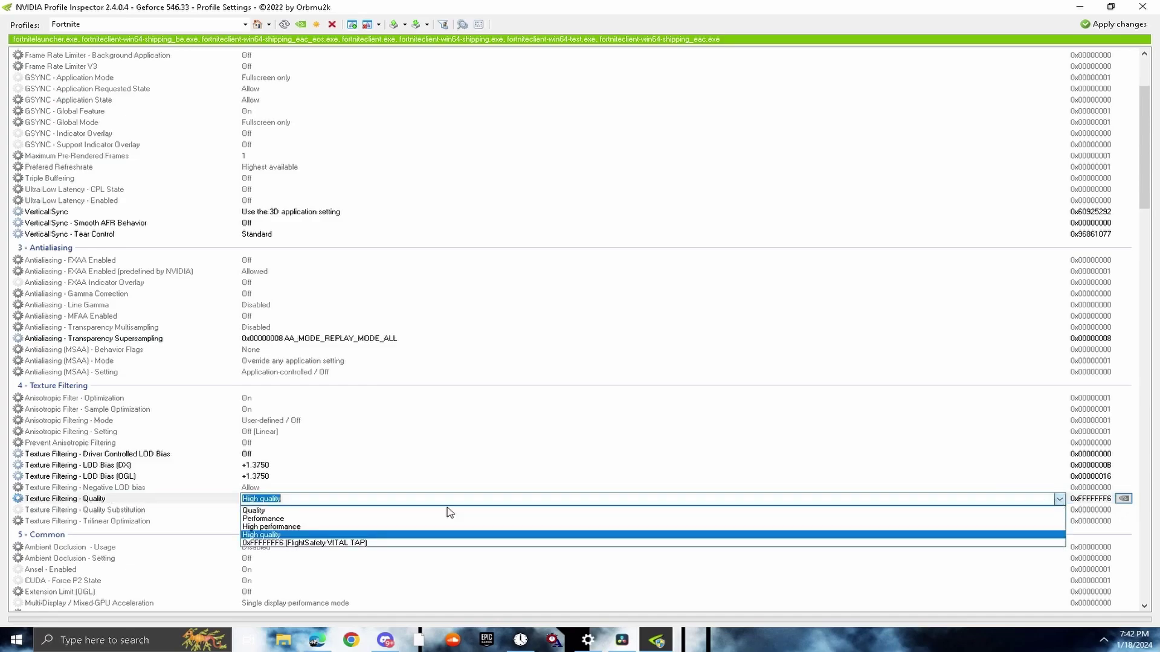
pyautogui.click(283, 535)
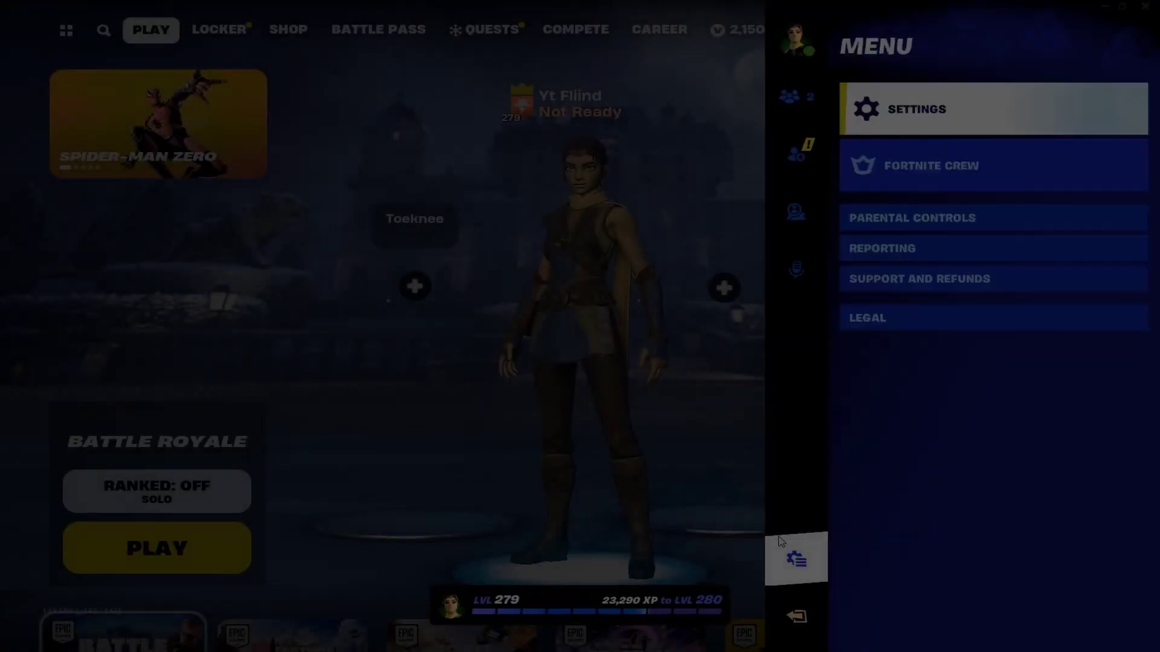
# Show Fortnite's Game settings tab with idle and inactive-window energy saving off
pyautogui.click(911, 110)
pyautogui.click(455, 25)
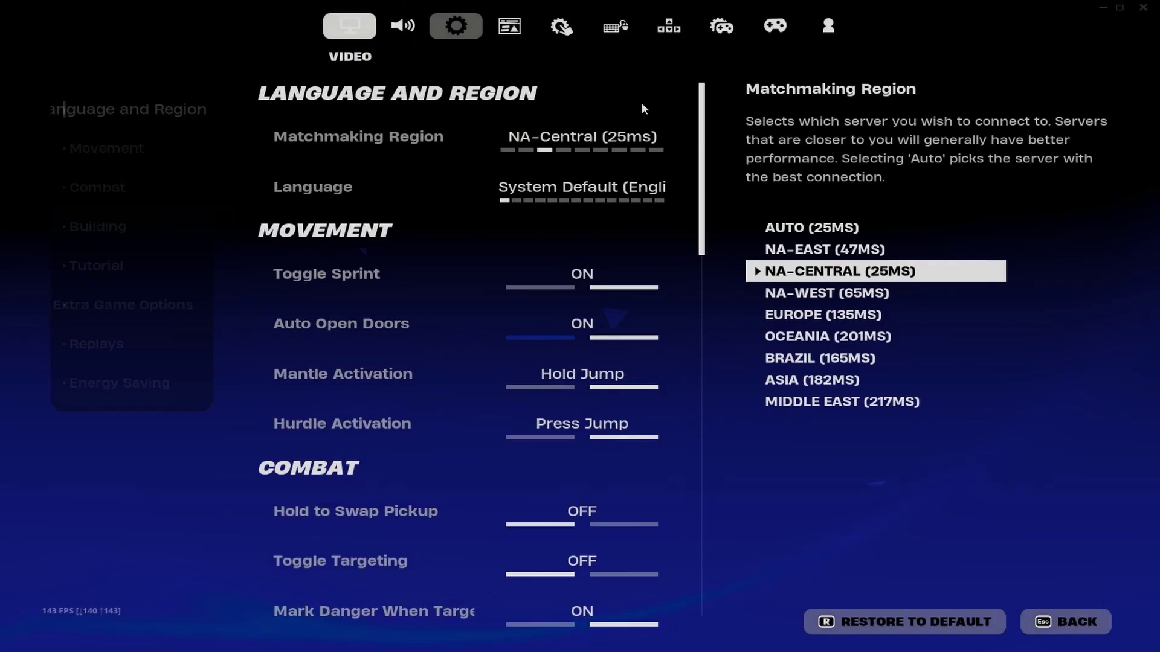
pyautogui.moveTo(644, 173)
pyautogui.mouseDown()
pyautogui.moveTo(653, 420)
pyautogui.moveTo(620, 592)
pyautogui.mouseUp()
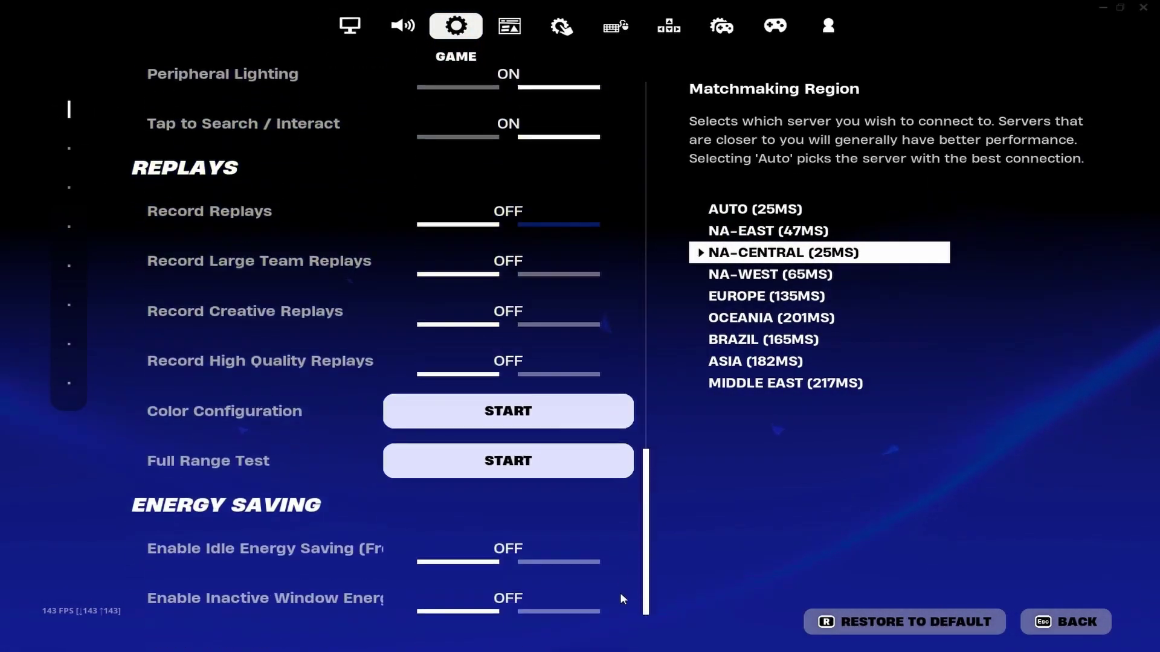